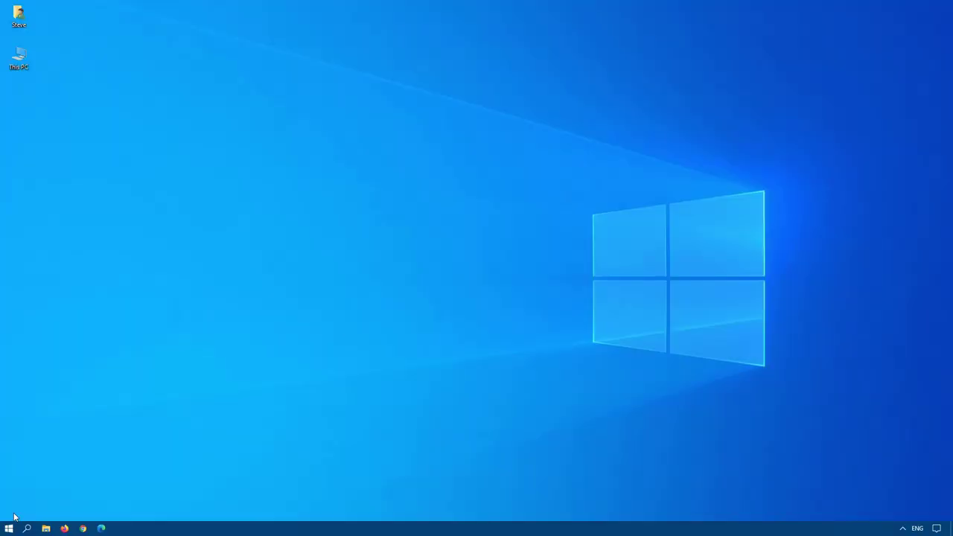
Lock the PC from the Start account menu, then sign back in with the account password
click(9, 529)
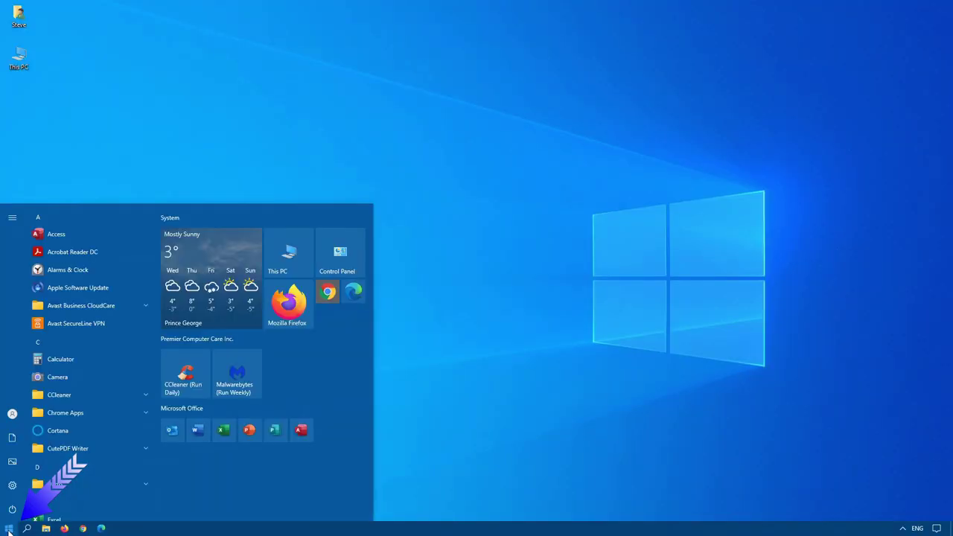
click(12, 414)
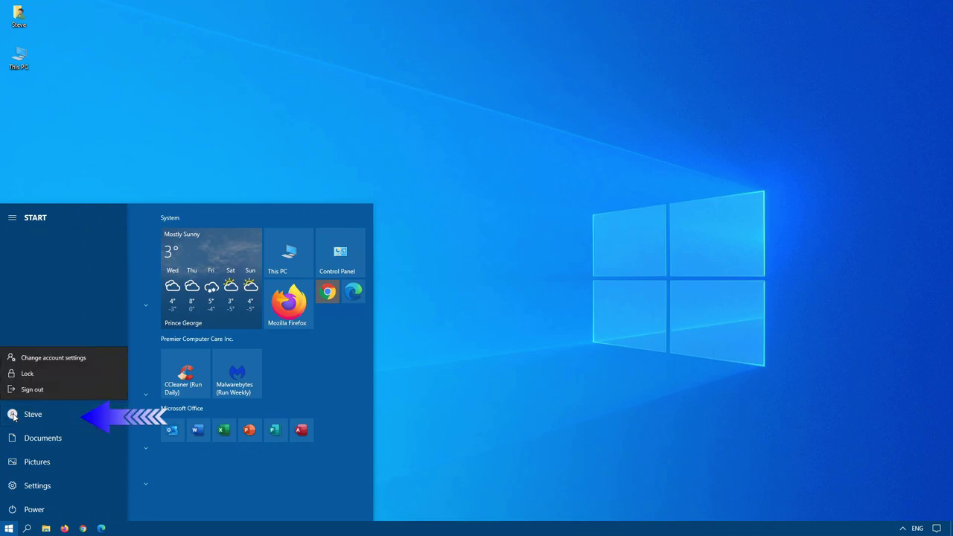
click(28, 373)
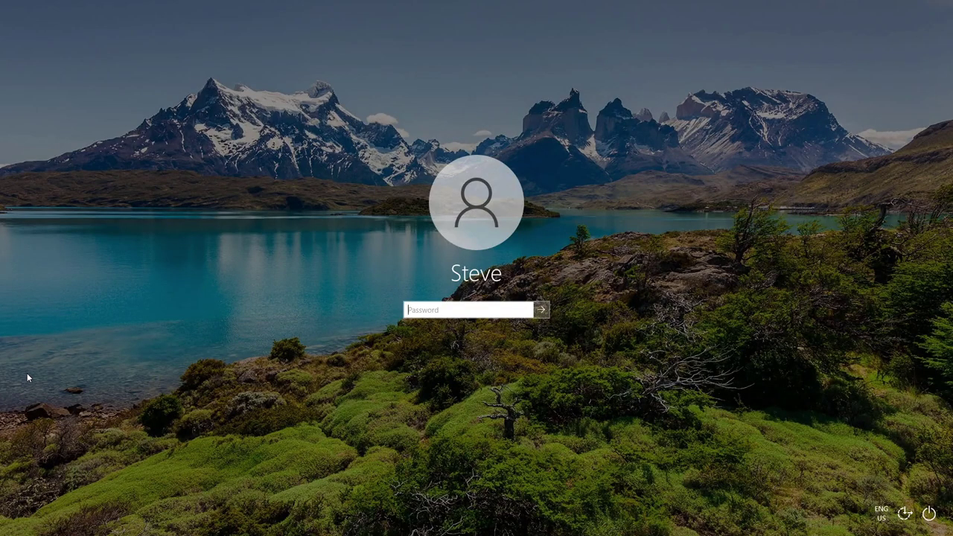
text(*****)
key(Return)
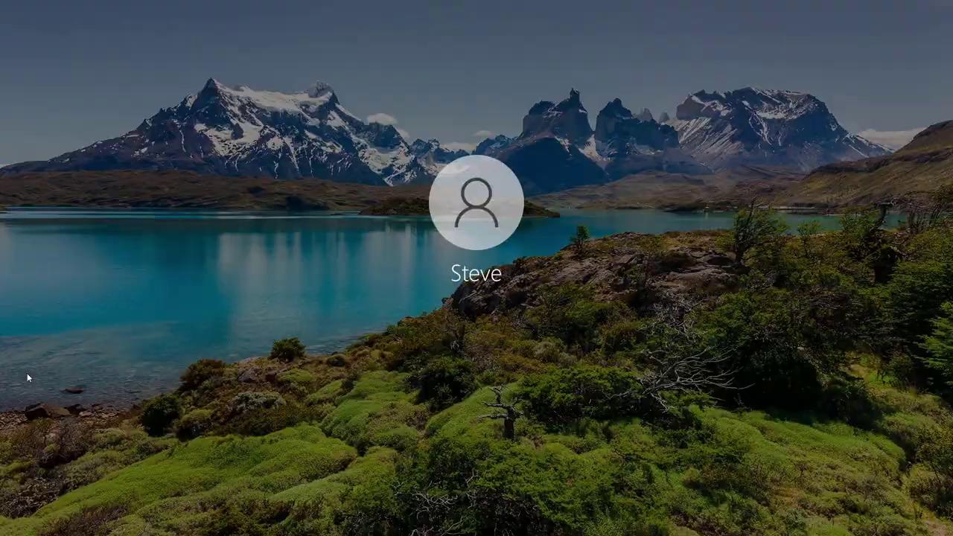
mouse_move(20, 363)
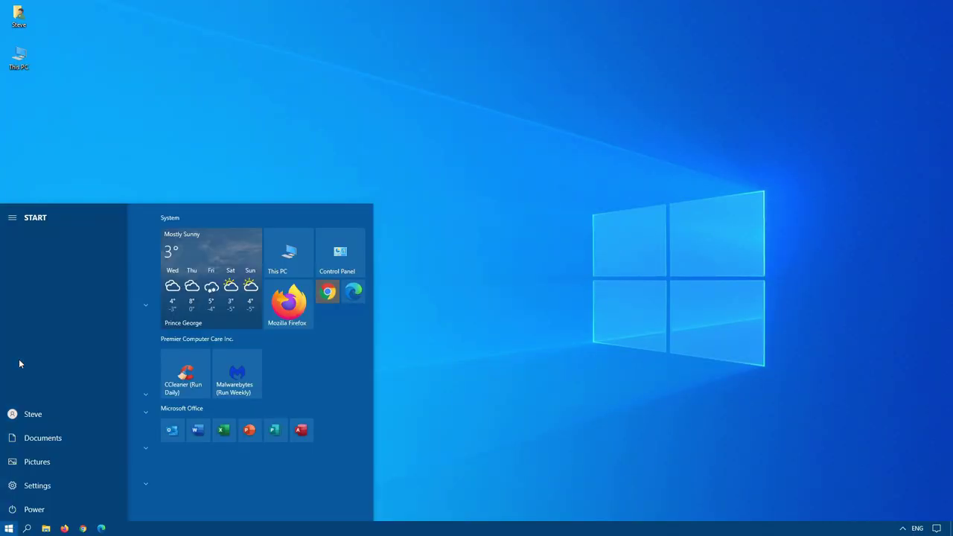
click(9, 528)
click(9, 528)
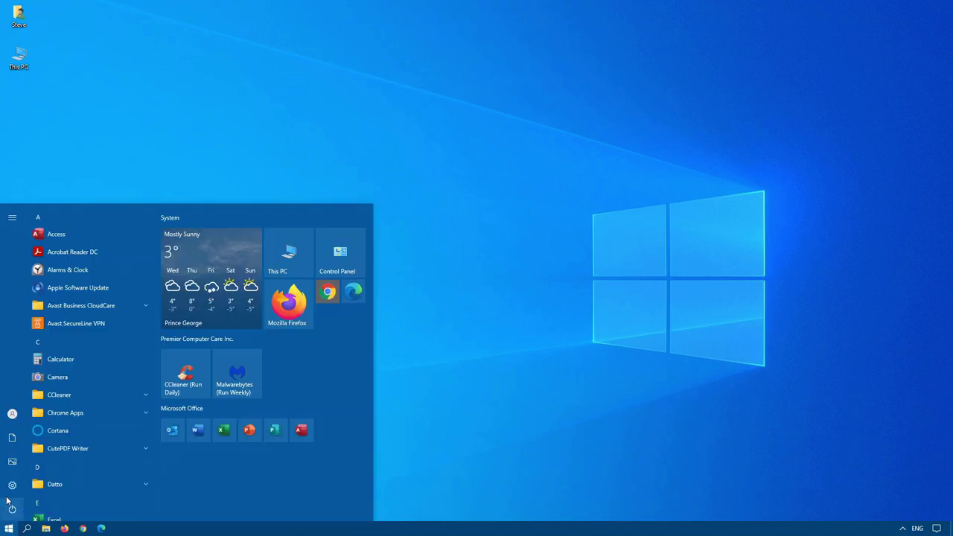
click(12, 484)
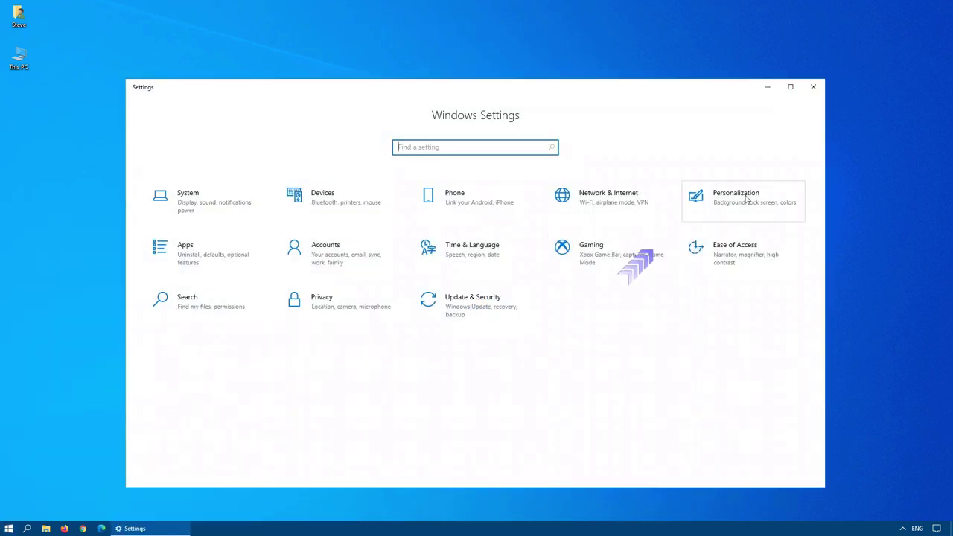
click(746, 198)
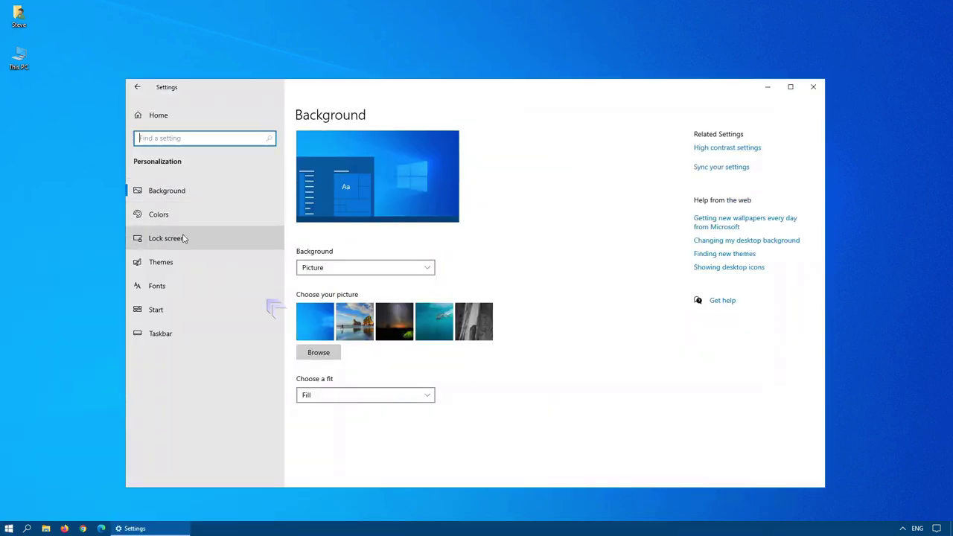
click(183, 238)
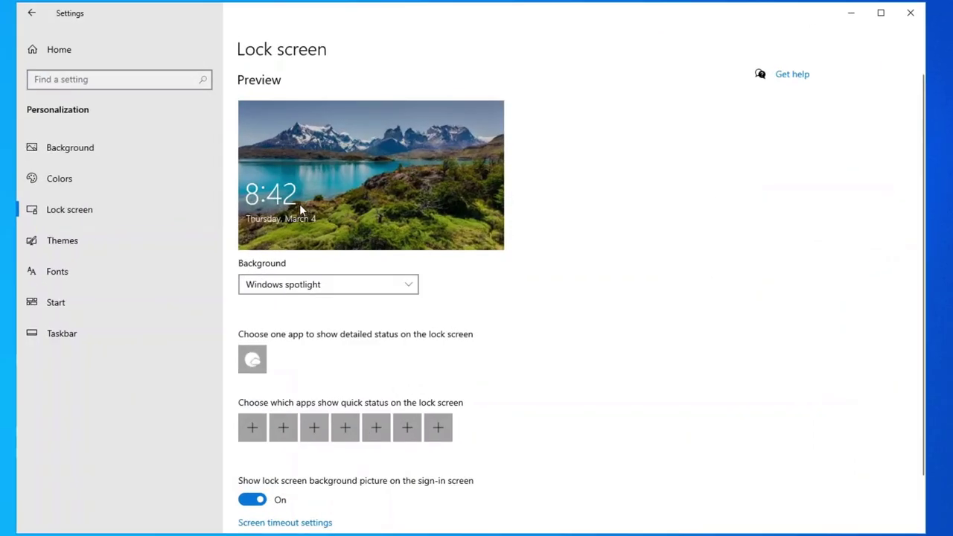
click(283, 285)
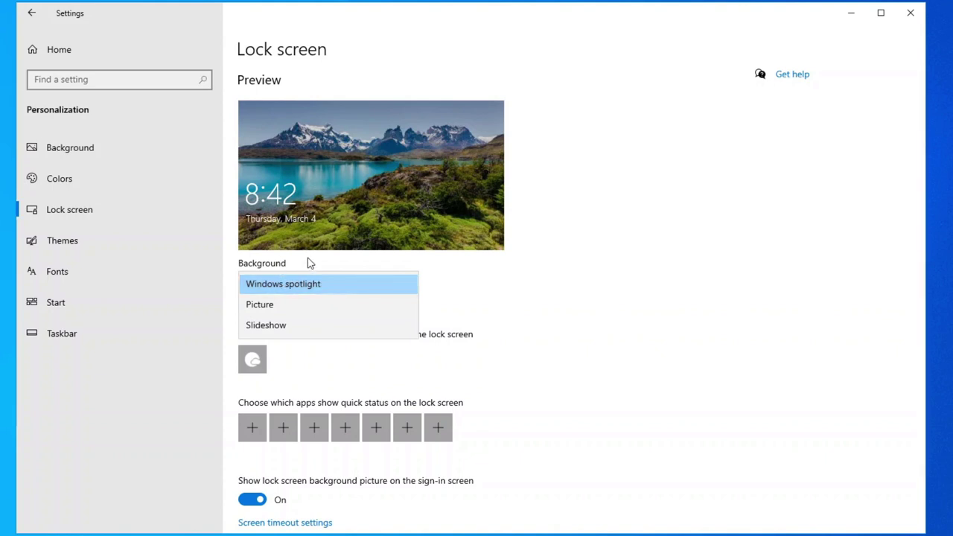
click(486, 259)
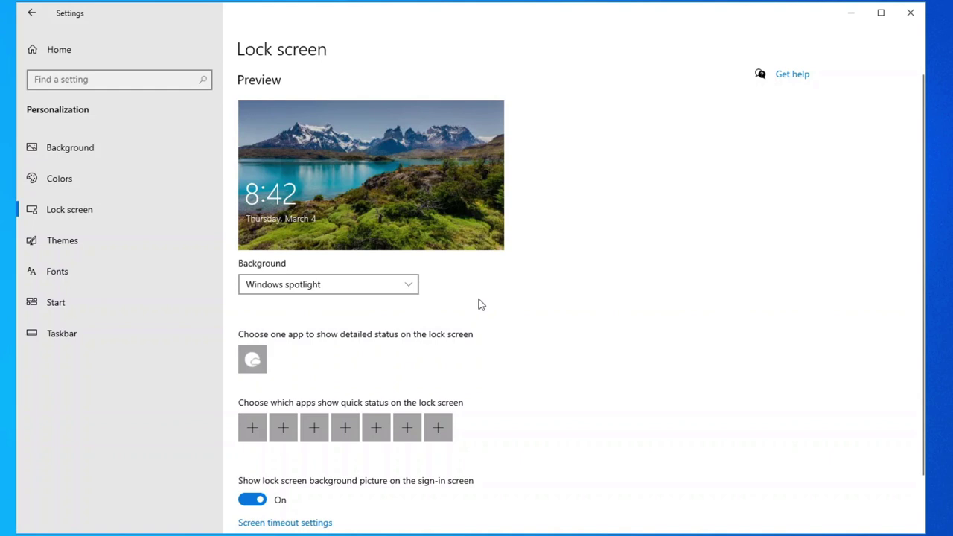
scroll(480, 304, down, 1)
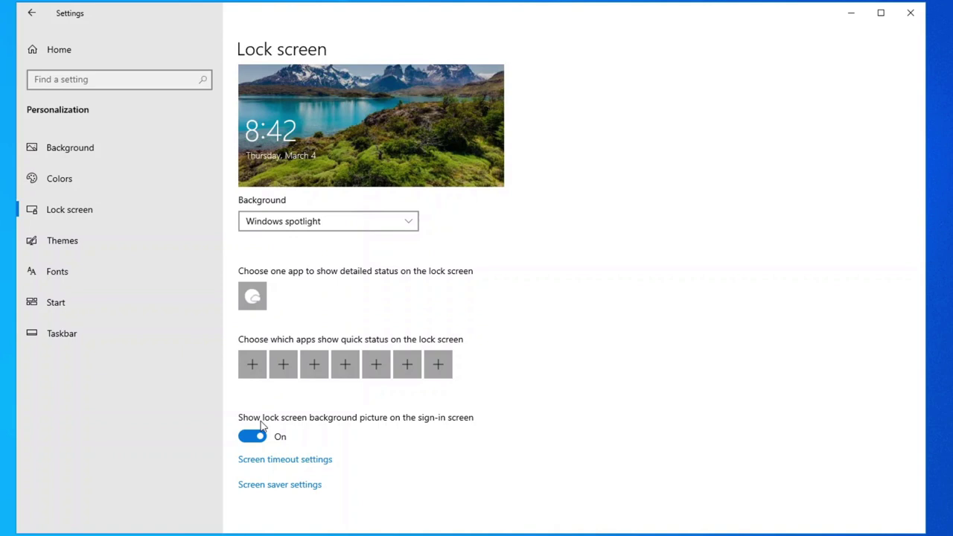
click(911, 12)
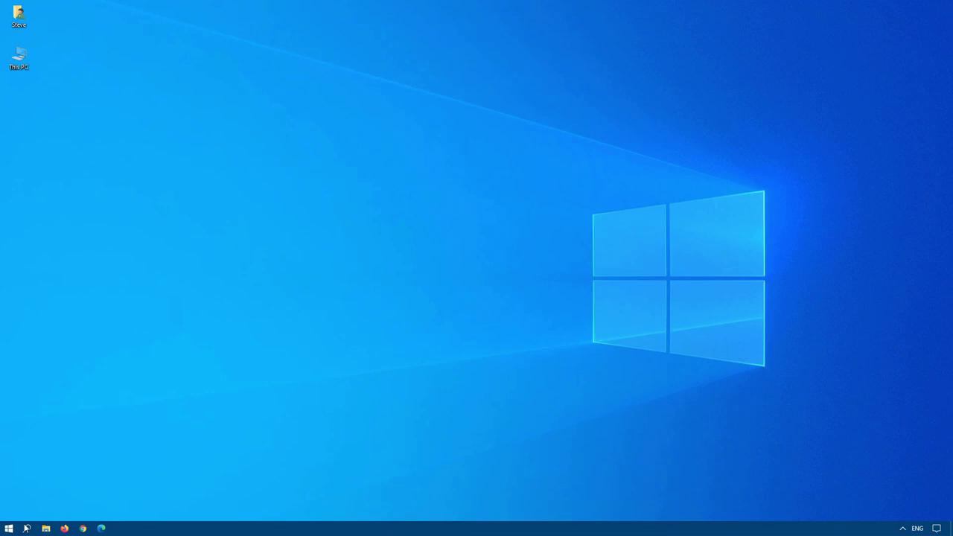
Go to the ContentDeliveryManager LocalState\Assets folder and select all 43 cached files
click(45, 528)
click(377, 140)
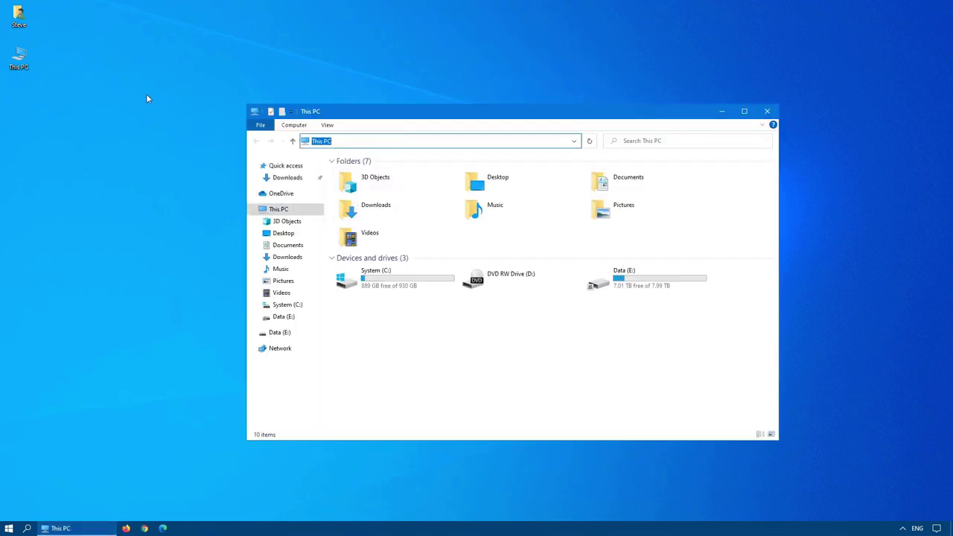
text(%LOCALAPPDATA%\Packages\Microsoft.Windows.ContentDeliveryManager_cw5n1h2txyewy\LocalState\Assets)
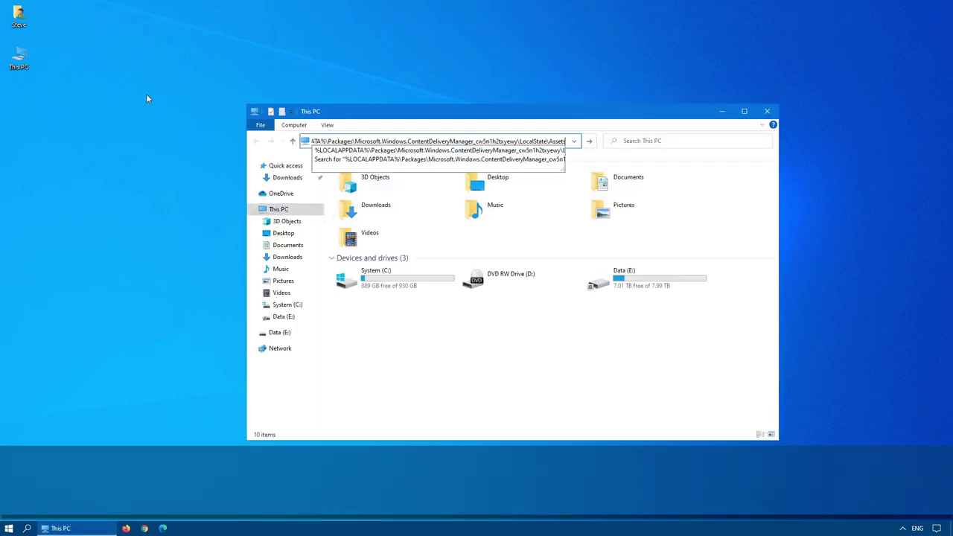
key(Return)
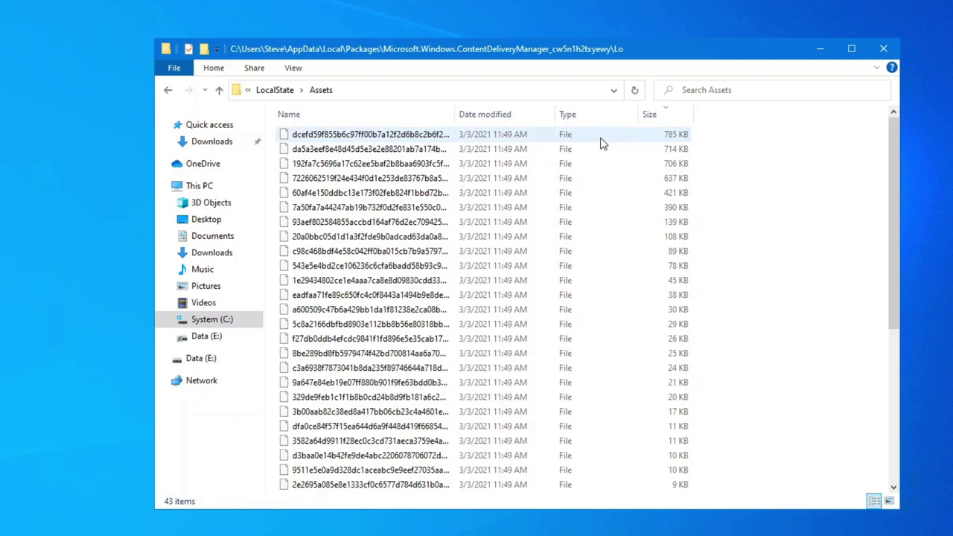
click(544, 137)
key(ctrl+a)
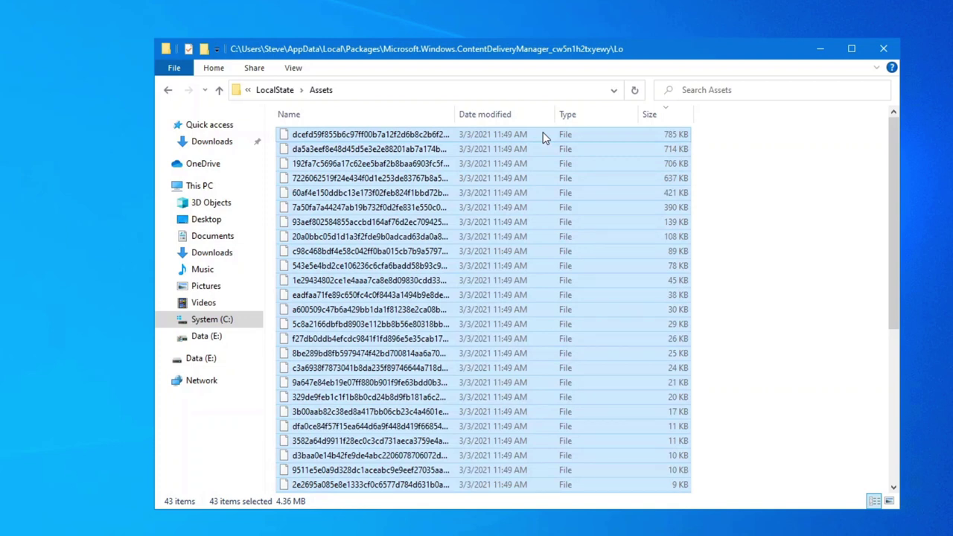
Create a desktop folder named lockScreenImages and paste the 43 cached files into it
right_click(2, 107)
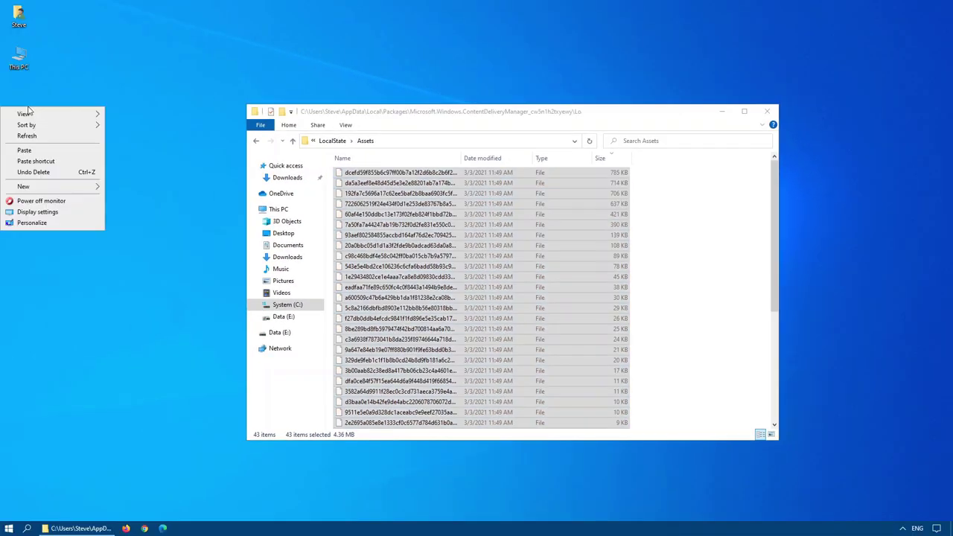
mouse_move(15, 187)
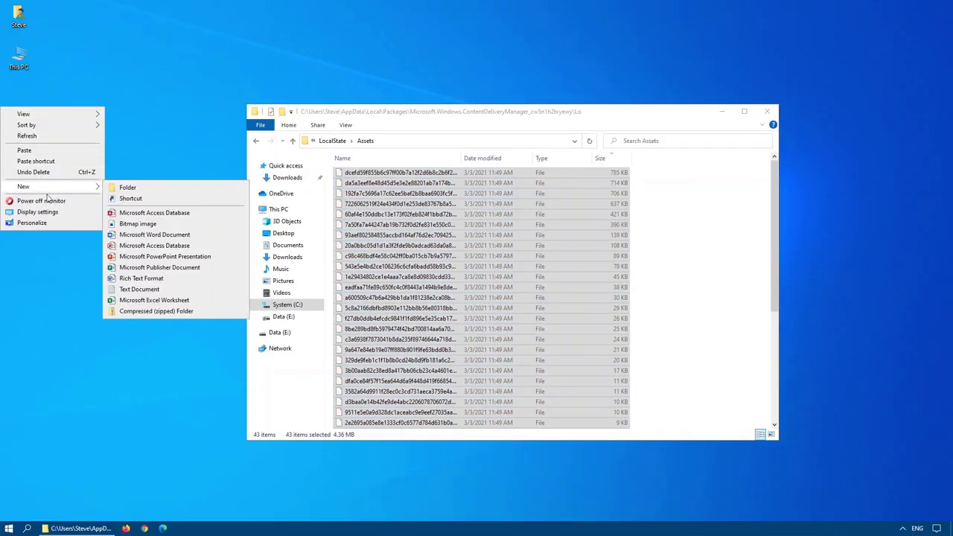
click(118, 188)
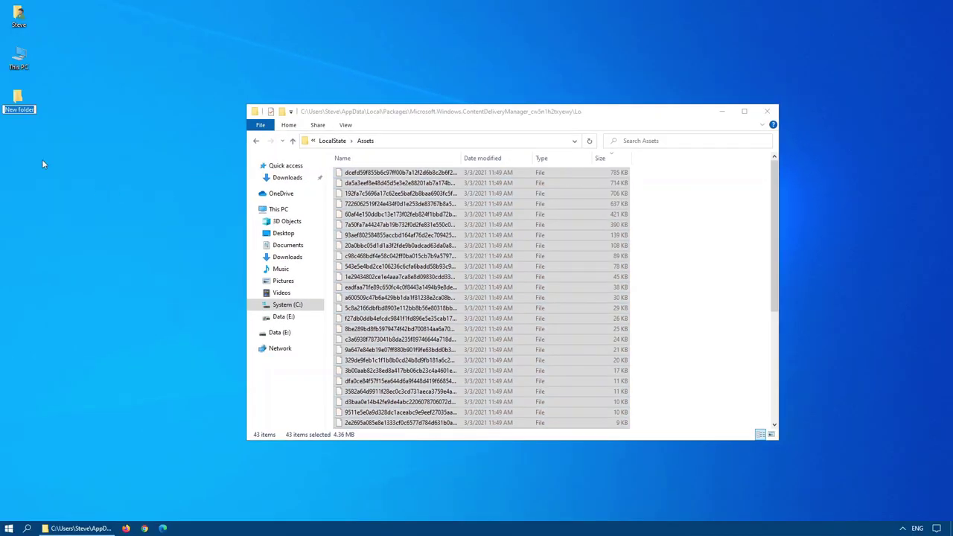
text(lockScreenImages)
key(Return)
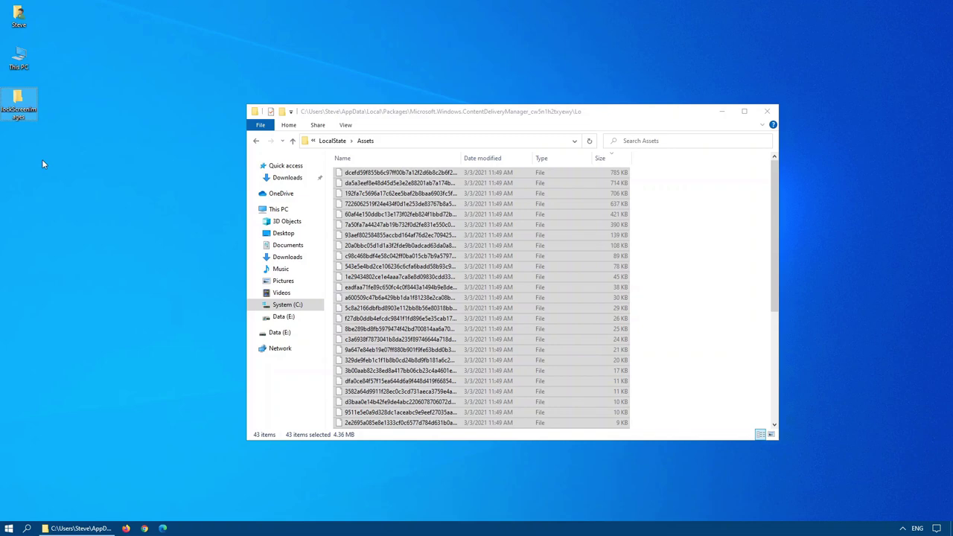
key(Return)
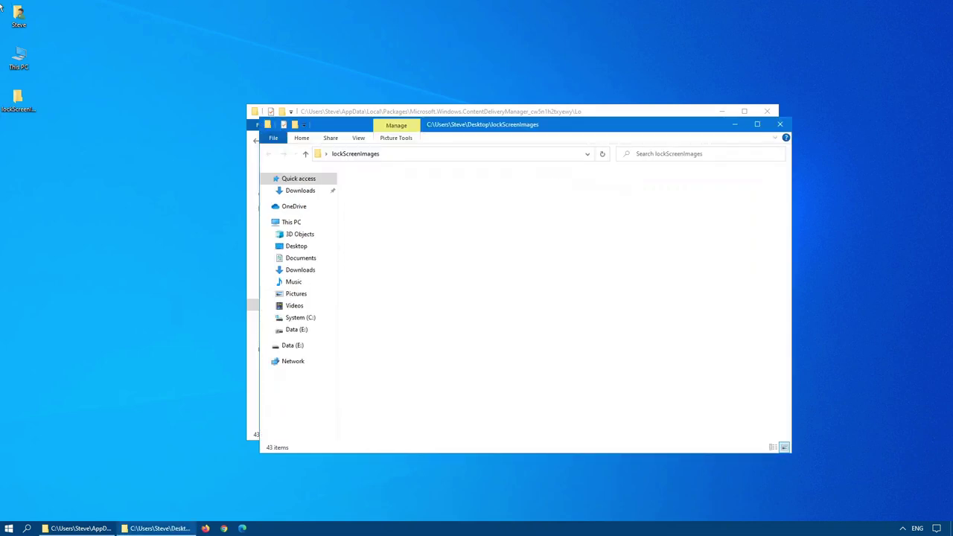
key(ctrl+v)
Close the Assets window and enter cmd in the lockScreenImages address bar
click(766, 111)
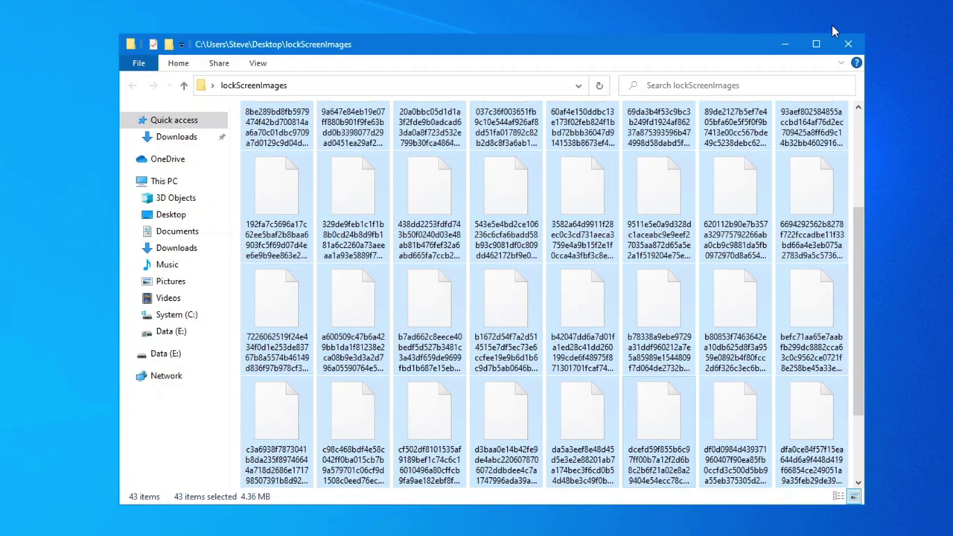
click(372, 86)
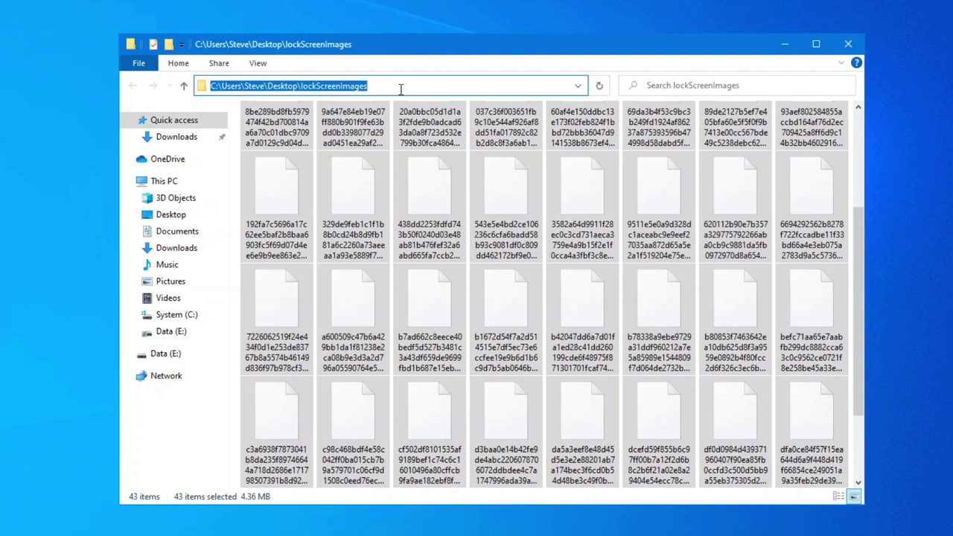
text(cmd)
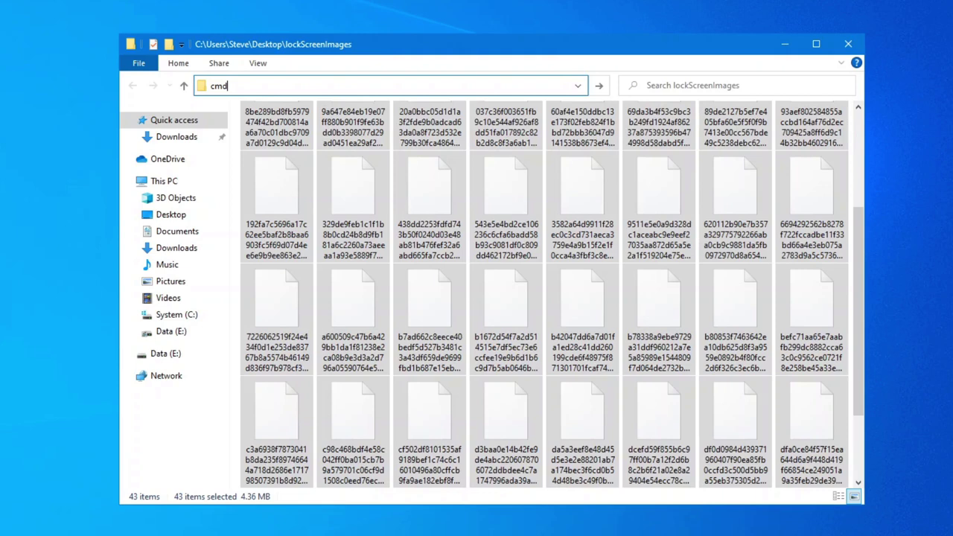
Open Command Prompt in lockScreenImages and run ren *.* Images_???.jpg
key(Return)
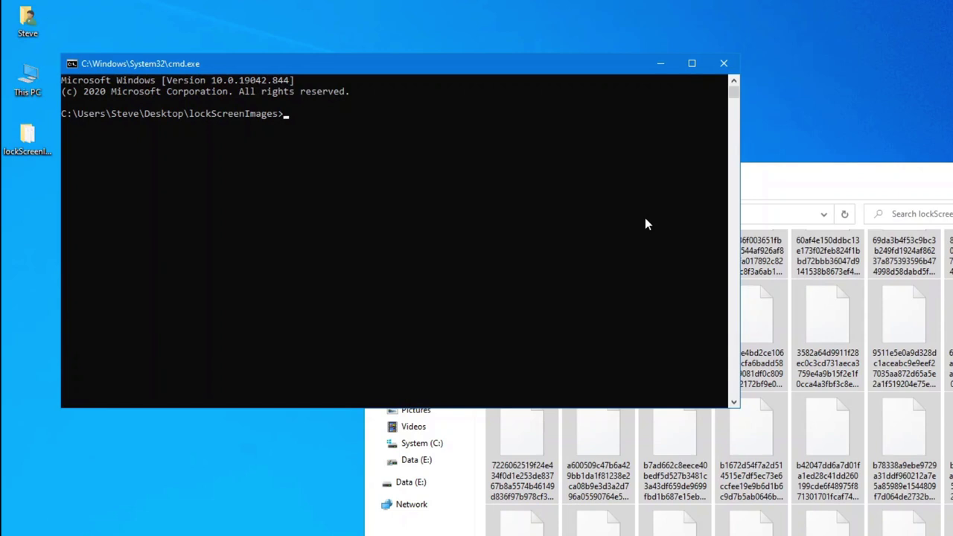
text(ren *.* Images_???)
text(.jpg)
key(Return)
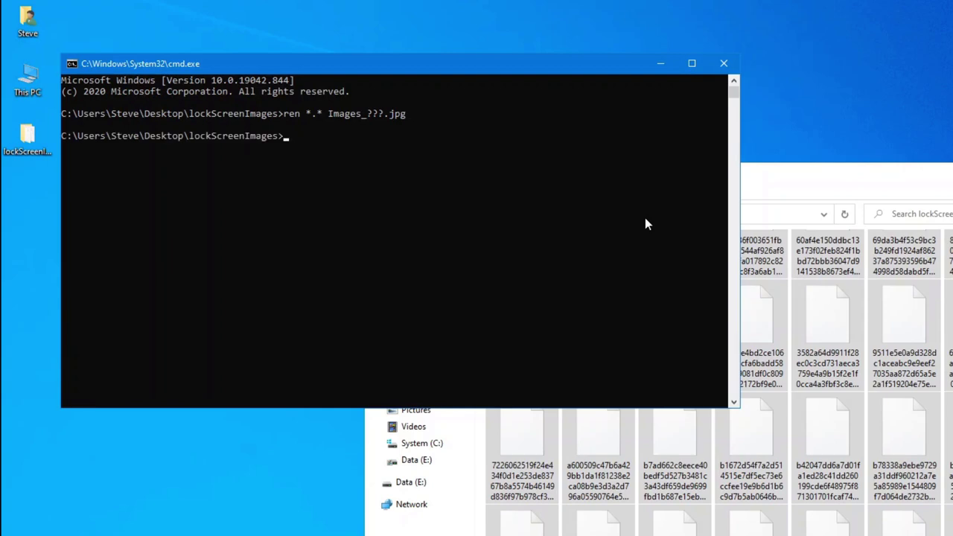
Close Command Prompt and browse the renamed pictures, trying several landscape image selections
key(alt+F4)
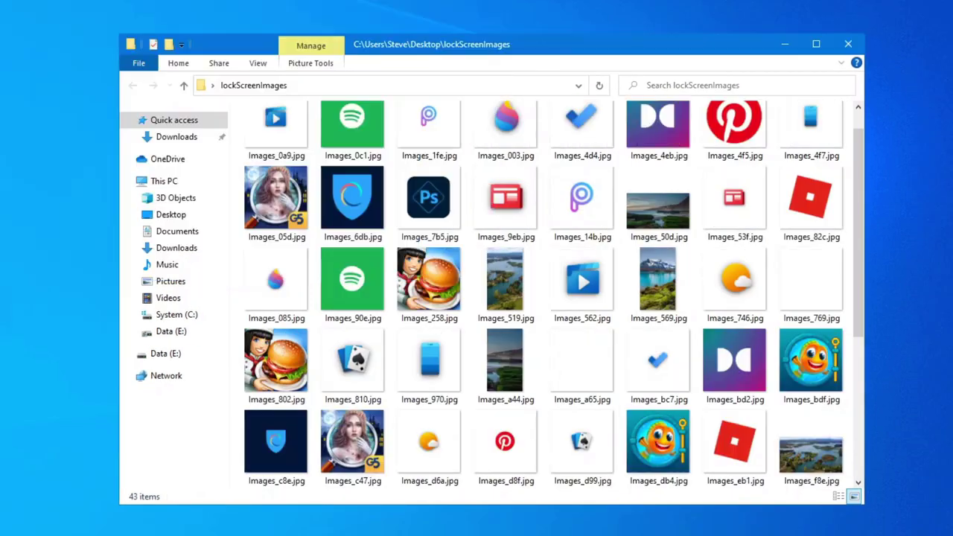
scroll(499, 243, down, 3)
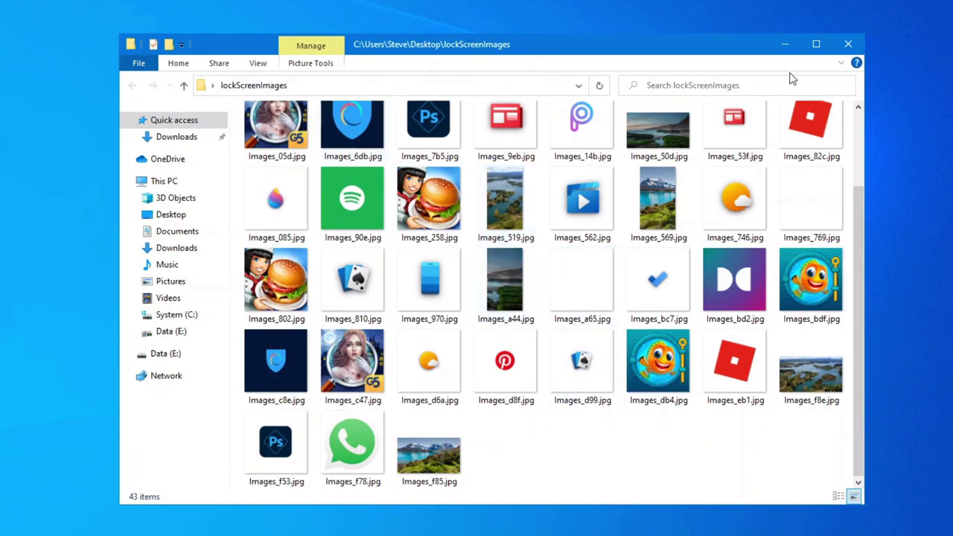
click(799, 376)
ctrl+click(428, 454)
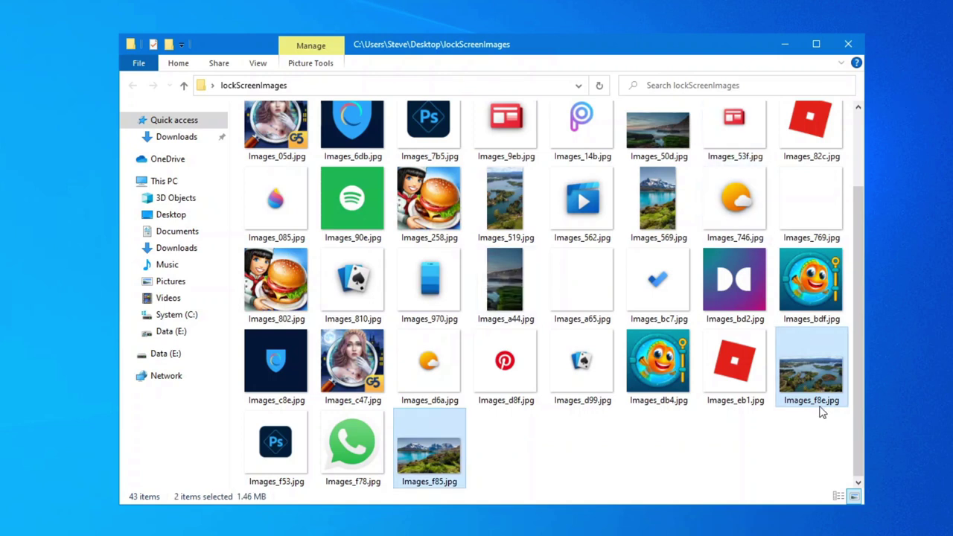
ctrl+click(402, 480)
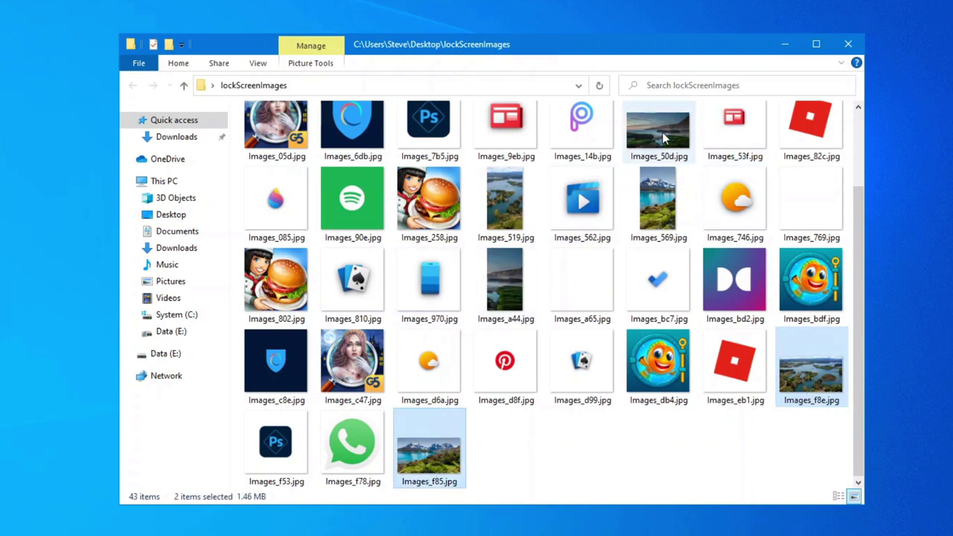
scroll(658, 148, up, 1)
ctrl+click(658, 137)
scroll(670, 286, up, 2)
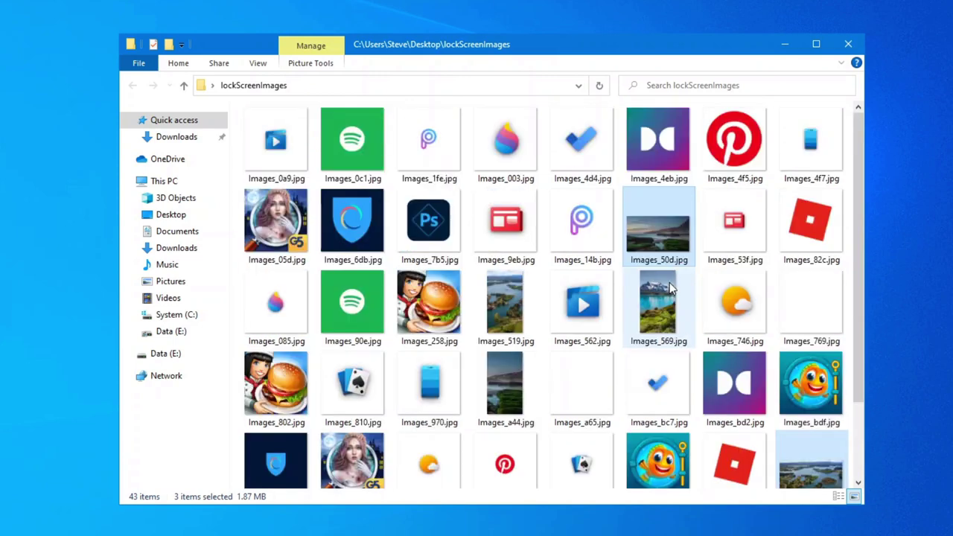
scroll(668, 289, down, 2)
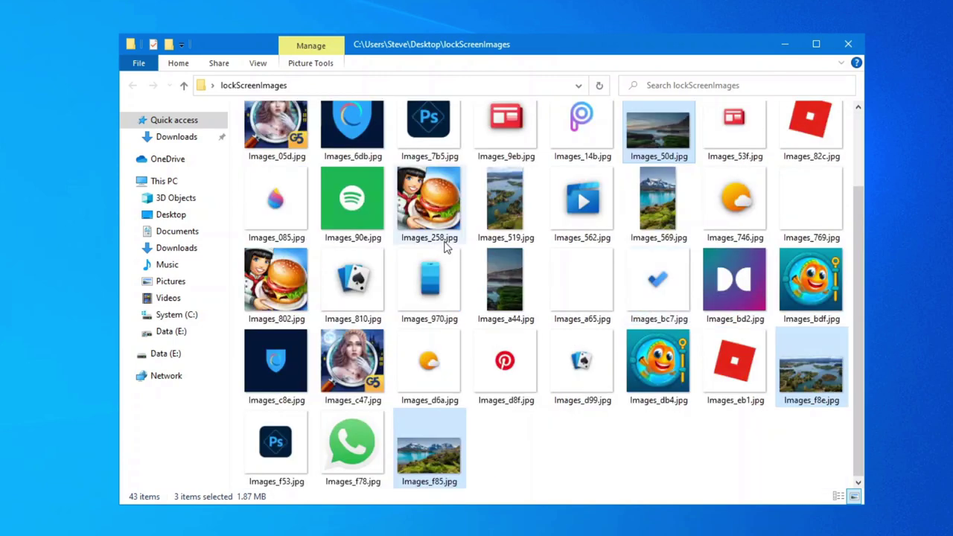
click(644, 216)
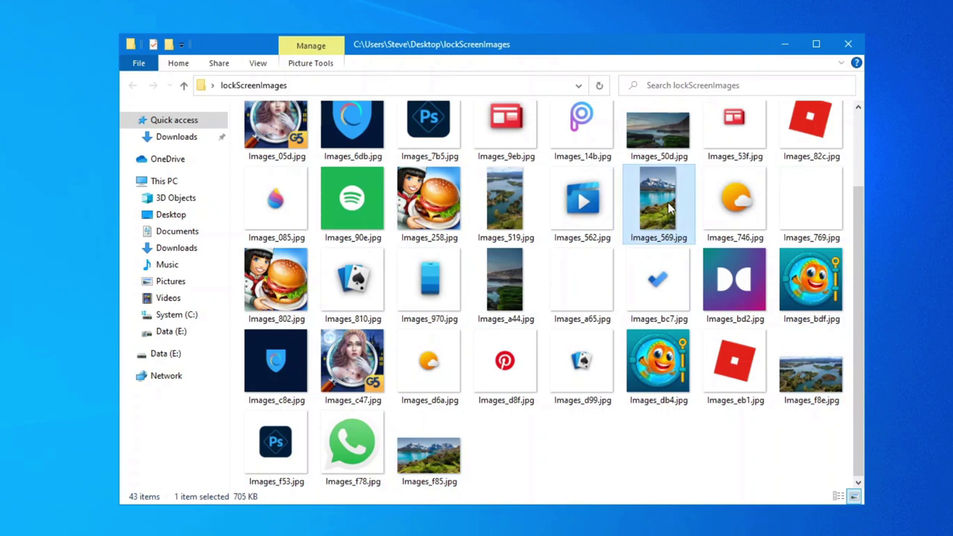
ctrl+click(523, 206)
ctrl+click(492, 280)
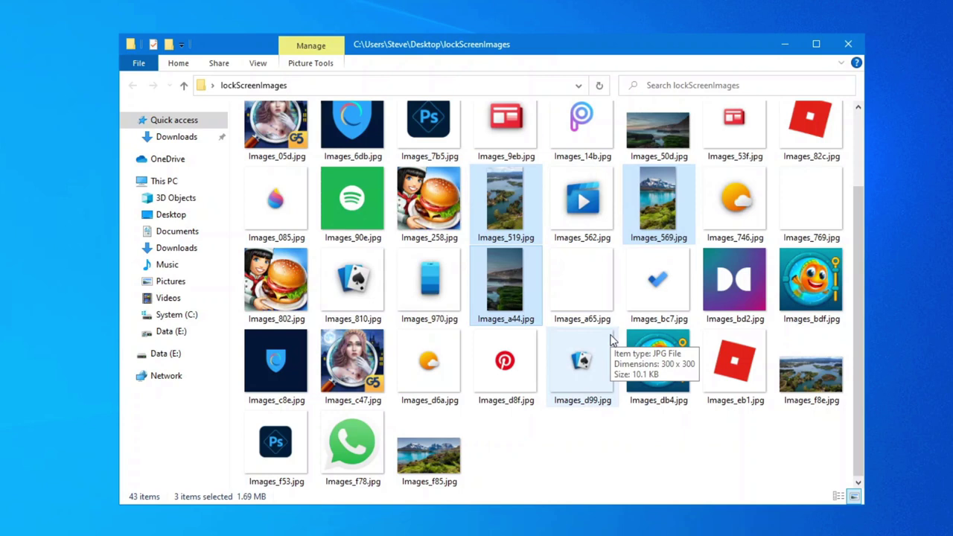
Select Images_50d, Images_f8e and Images_f85 together
click(640, 126)
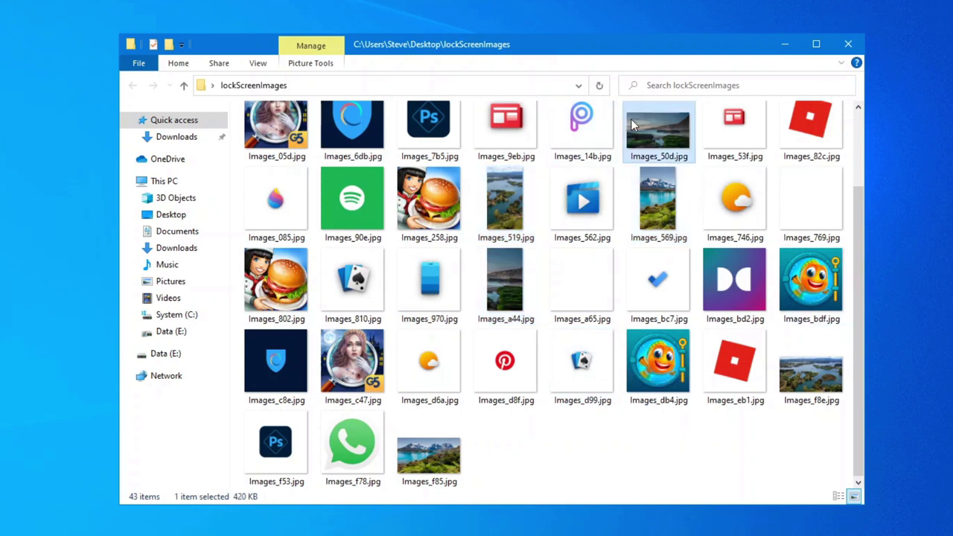
click(814, 383)
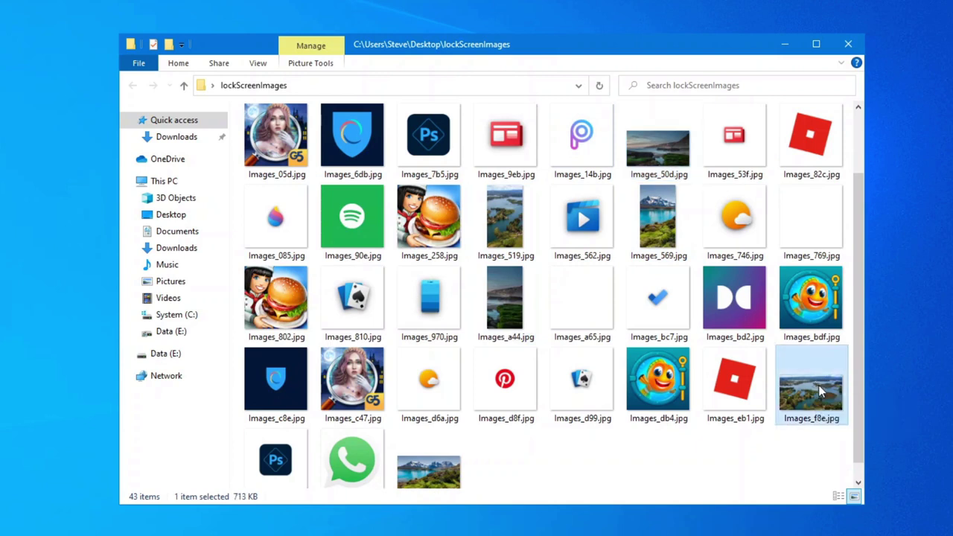
key(super)
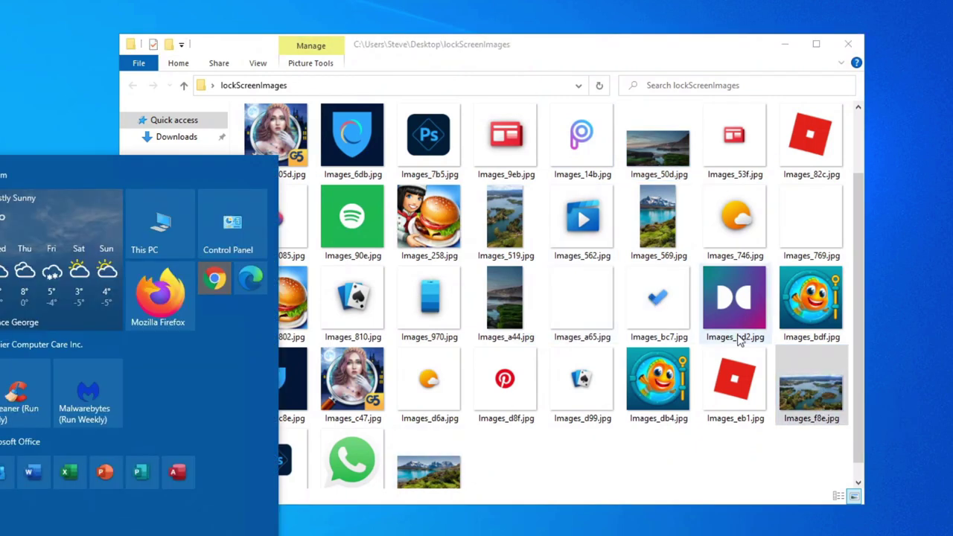
key(super)
ctrl+click(658, 142)
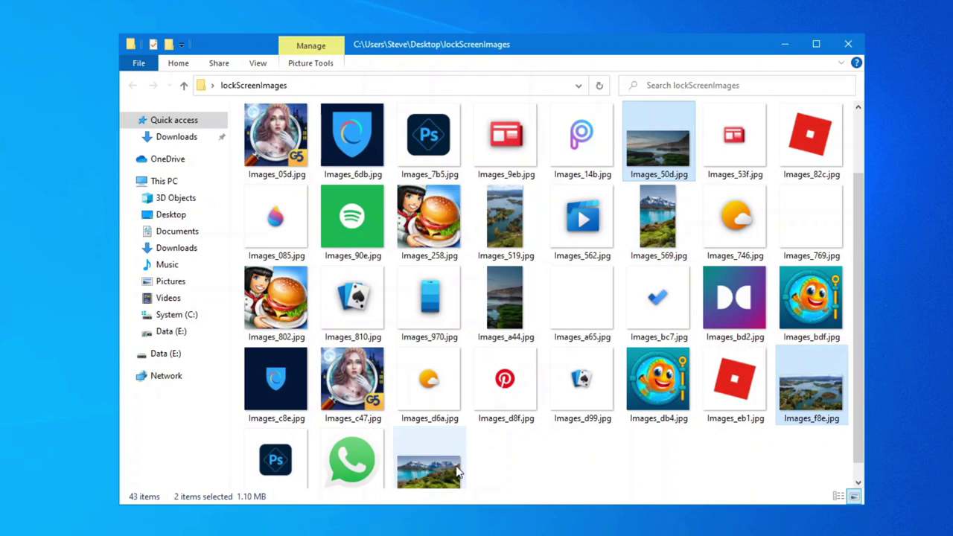
ctrl+click(430, 469)
Copy the three selected pictures and paste them onto the desktop
key(shift+F10)
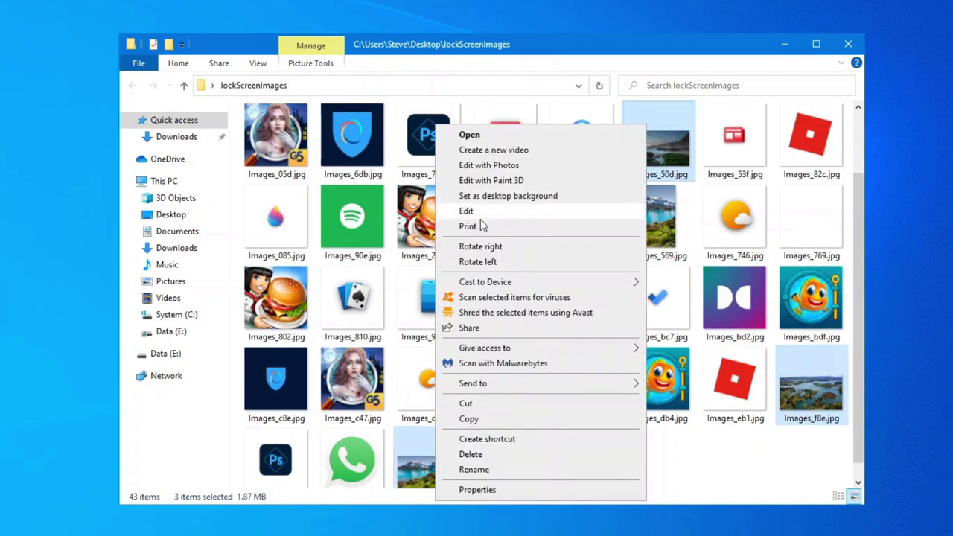
click(468, 418)
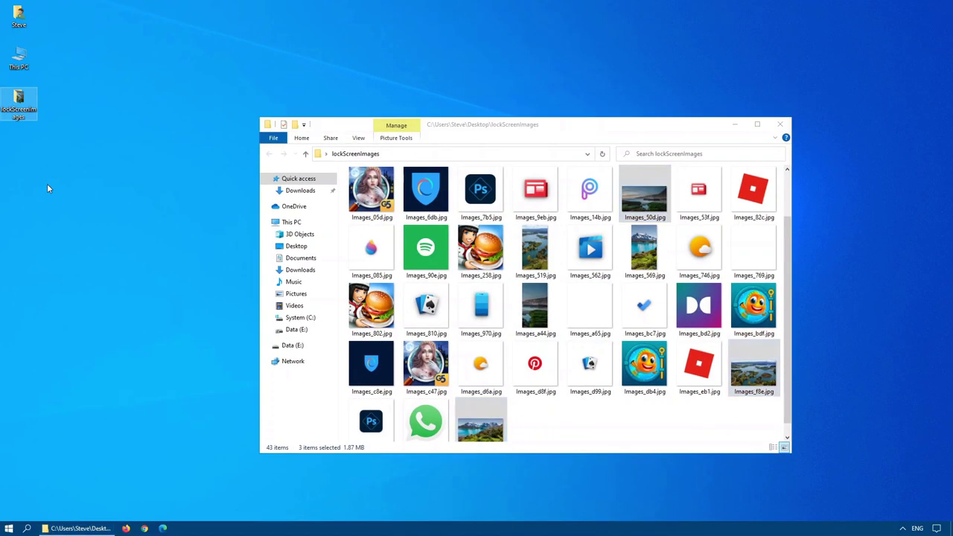
right_click(49, 186)
click(45, 228)
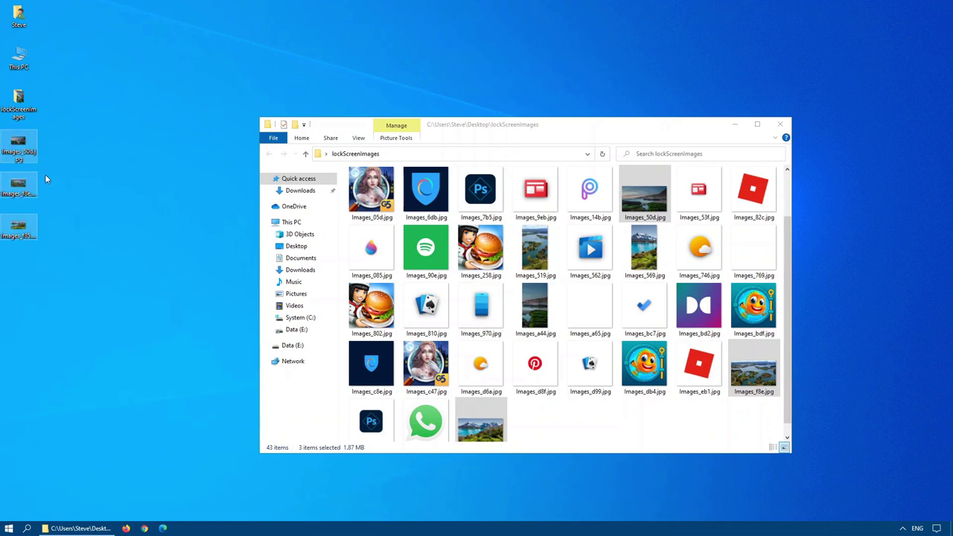
View the Images_50d copy full-screen in Photos and step through to Images_f85
double_click(18, 148)
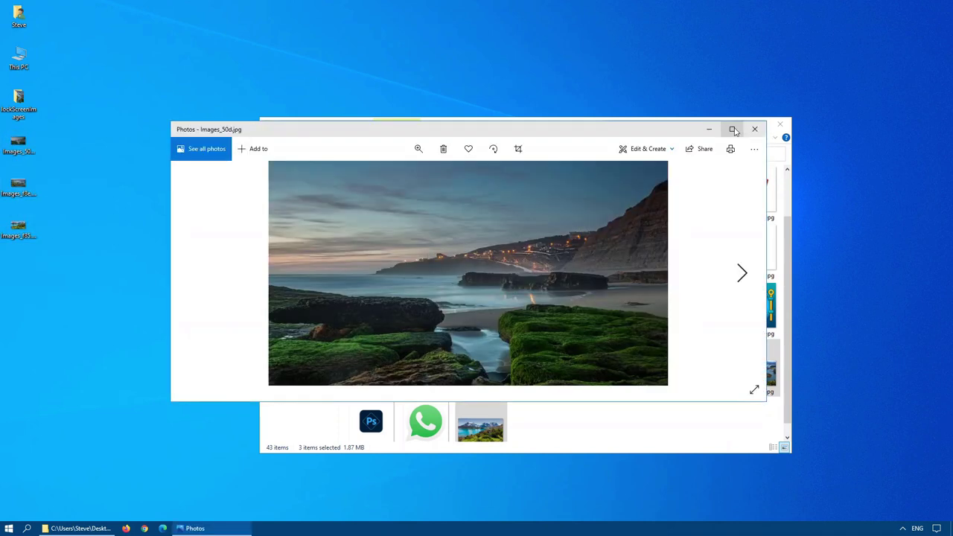
click(730, 128)
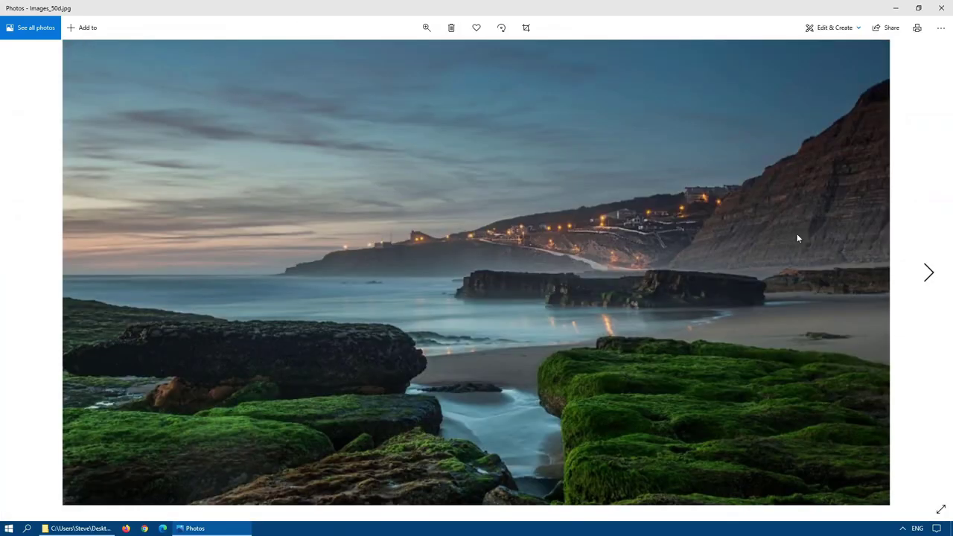
click(929, 274)
click(928, 272)
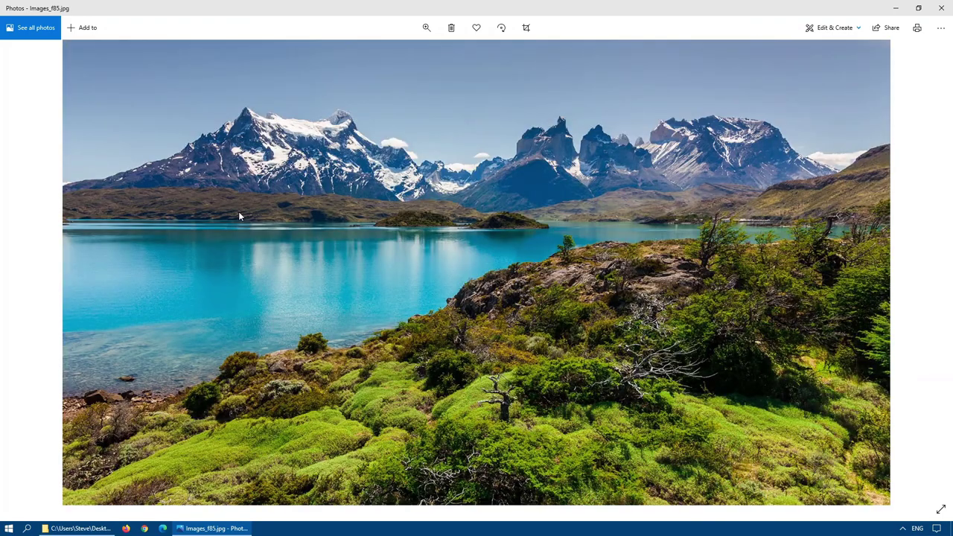
click(942, 9)
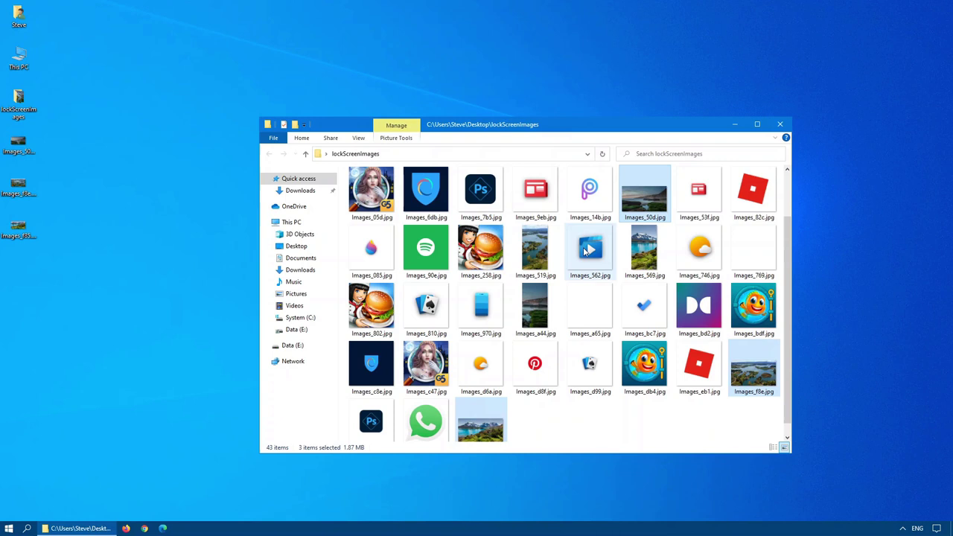
Close the lockScreenImages window and delete that folder from the desktop
scroll(484, 365, up, 1)
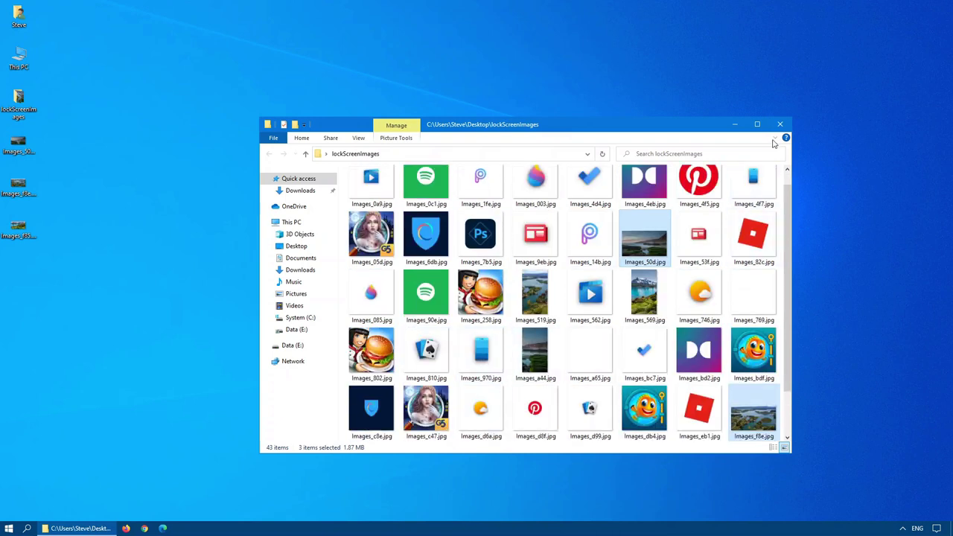
click(779, 124)
click(18, 103)
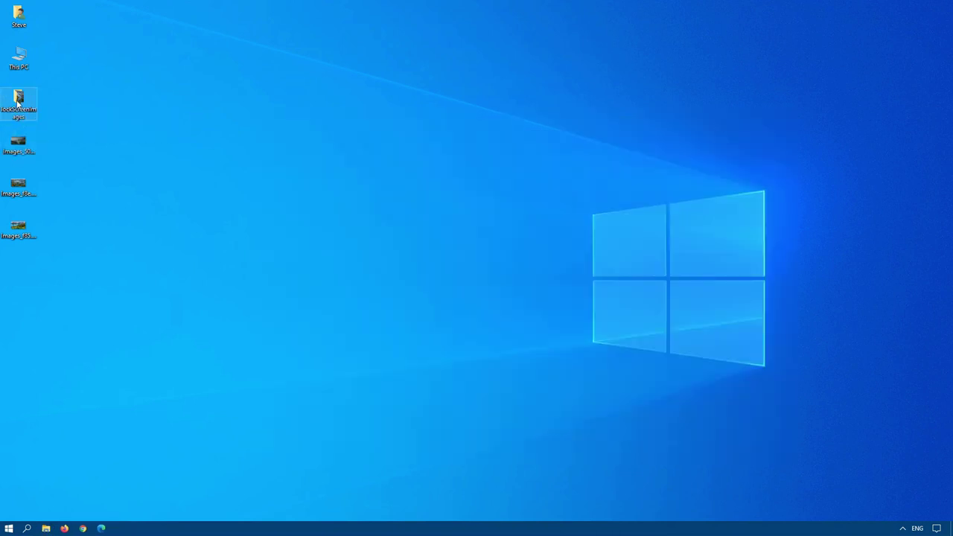
key(Delete)
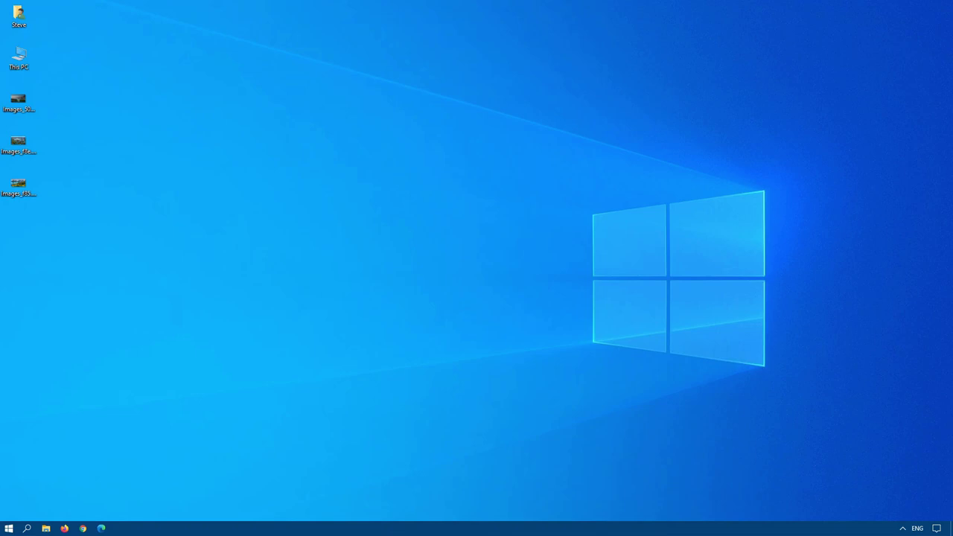
Switch the lock screen Background from Windows spotlight to Picture, then open File Explorer
click(4, 530)
click(9, 484)
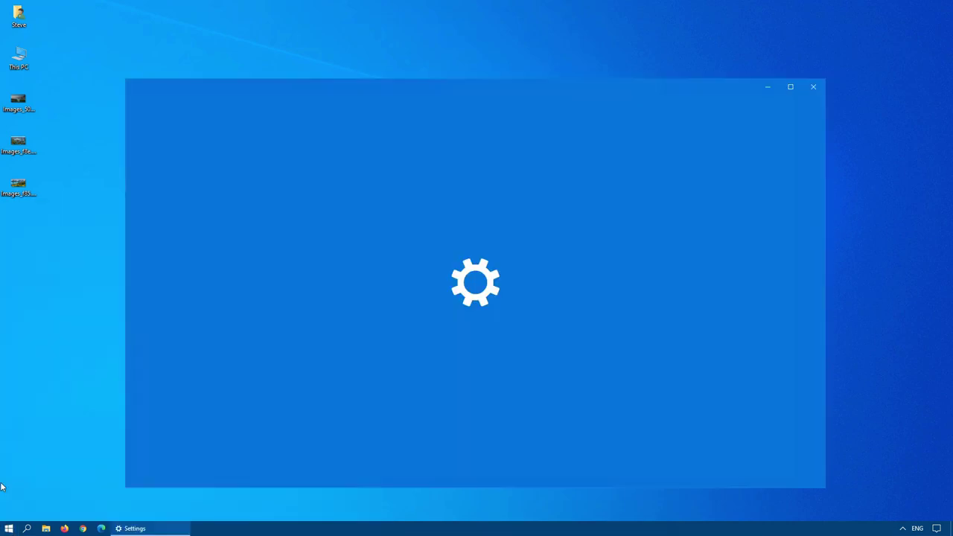
click(740, 192)
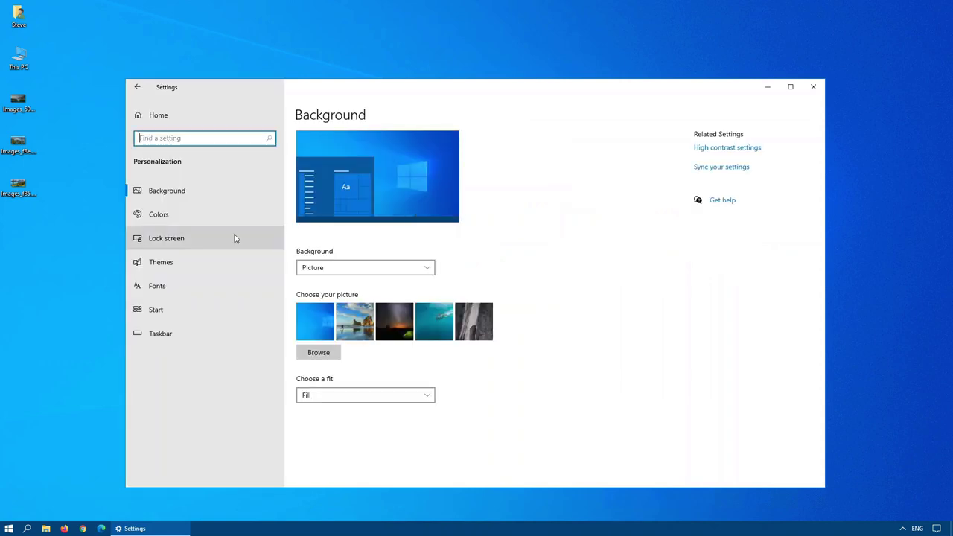
click(166, 238)
click(365, 294)
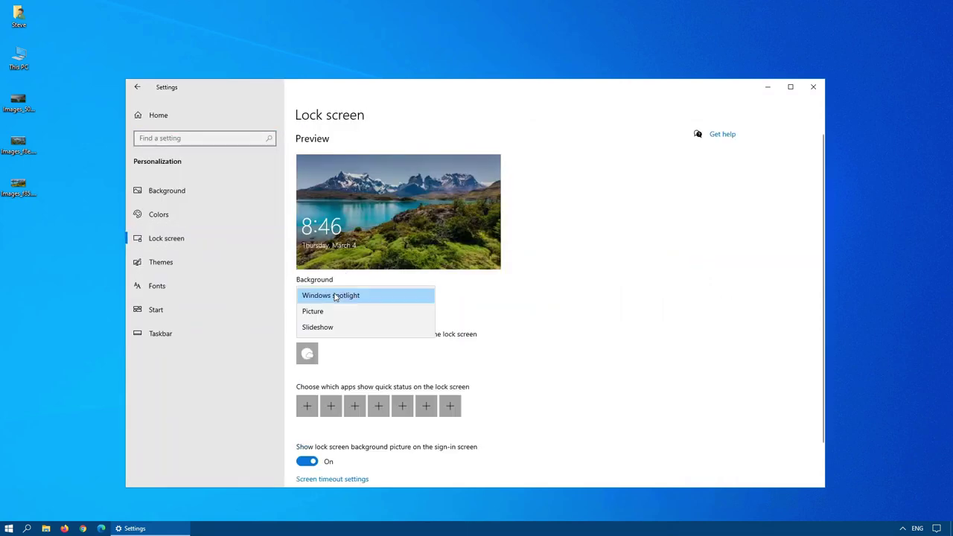
click(317, 311)
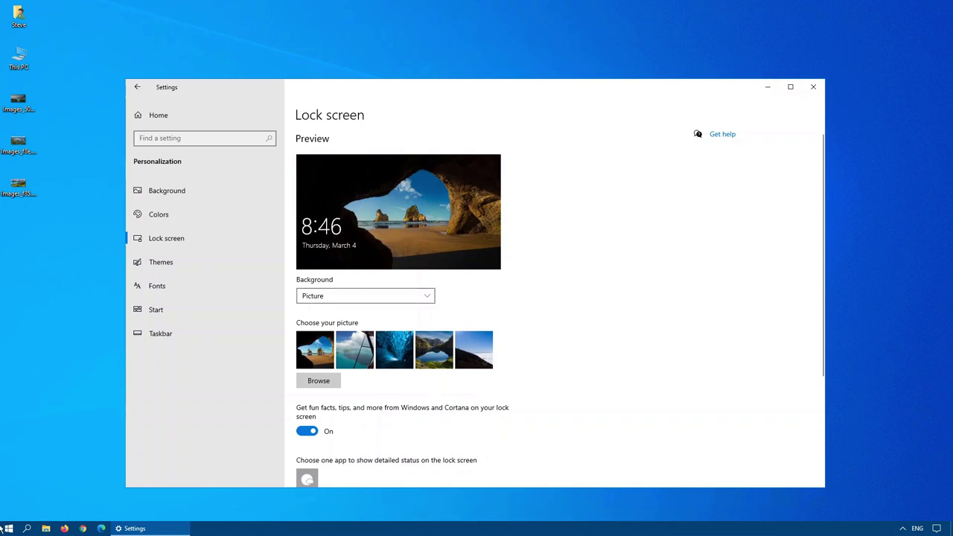
click(44, 528)
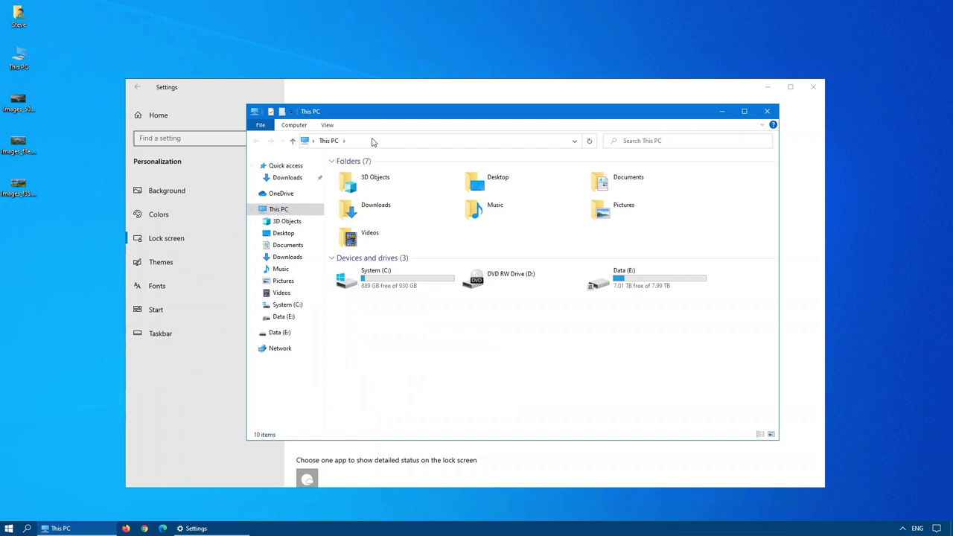
Delete settings.dat from the ContentDeliveryManager Settings folder
click(376, 140)
key(ctrl+v)
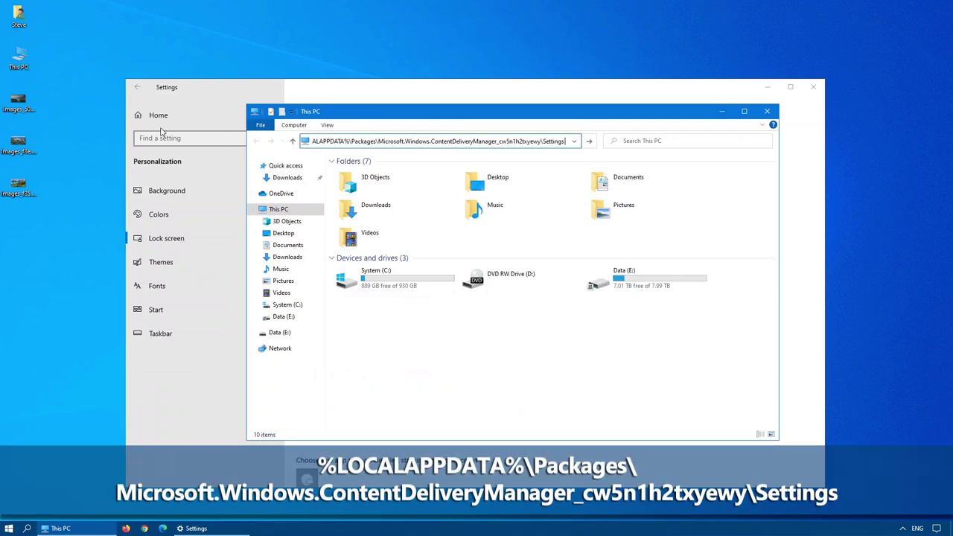
key(Return)
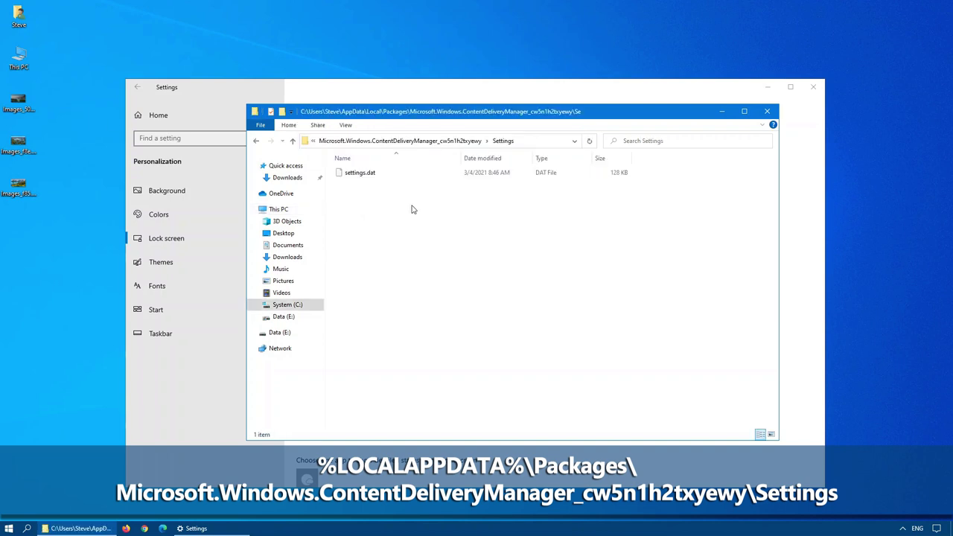
click(368, 177)
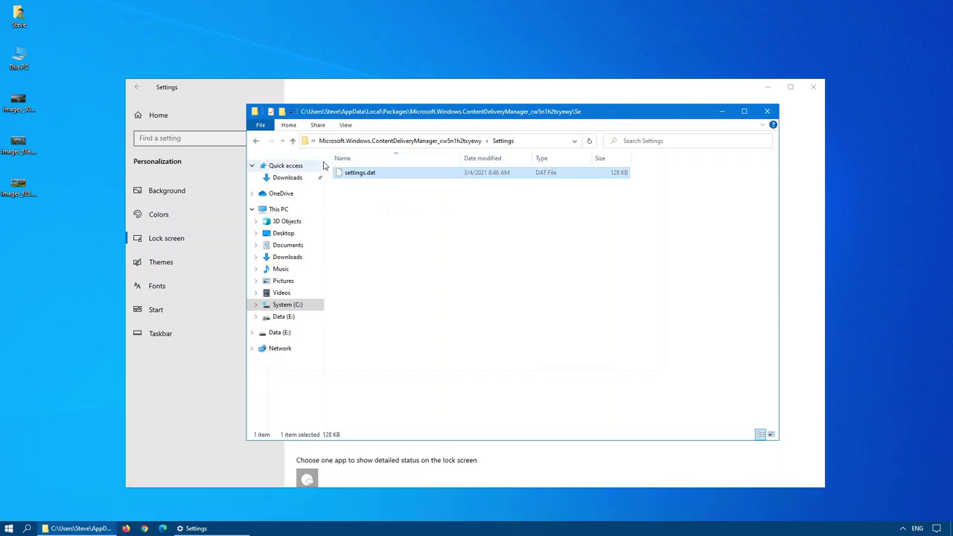
key(Delete)
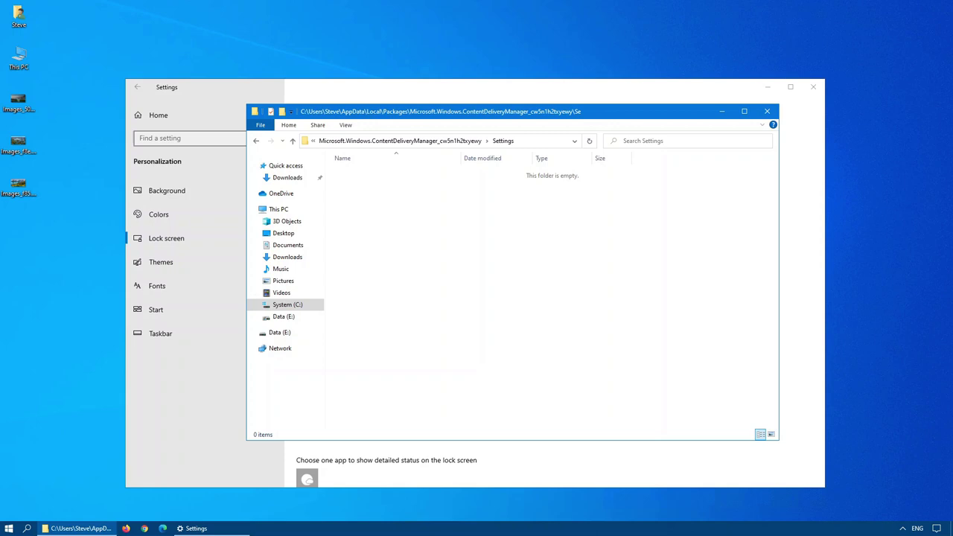
Delete all 43 cached files from the LocalState\Assets folder
click(541, 140)
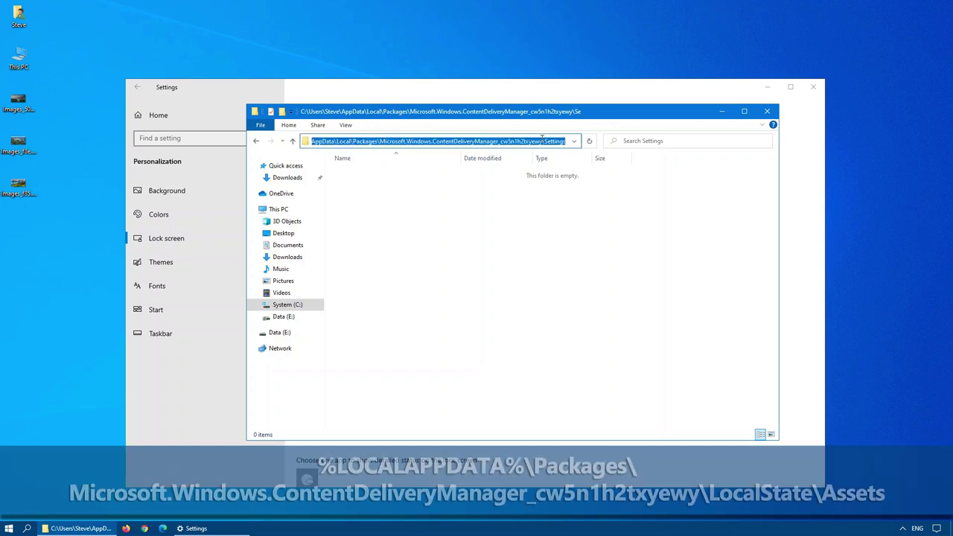
key(ctrl+v)
key(Return)
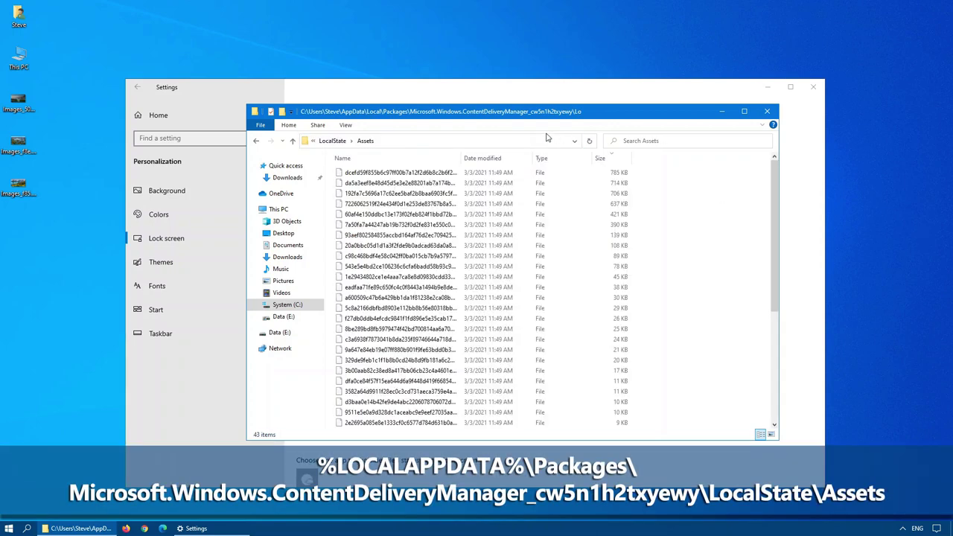
click(418, 176)
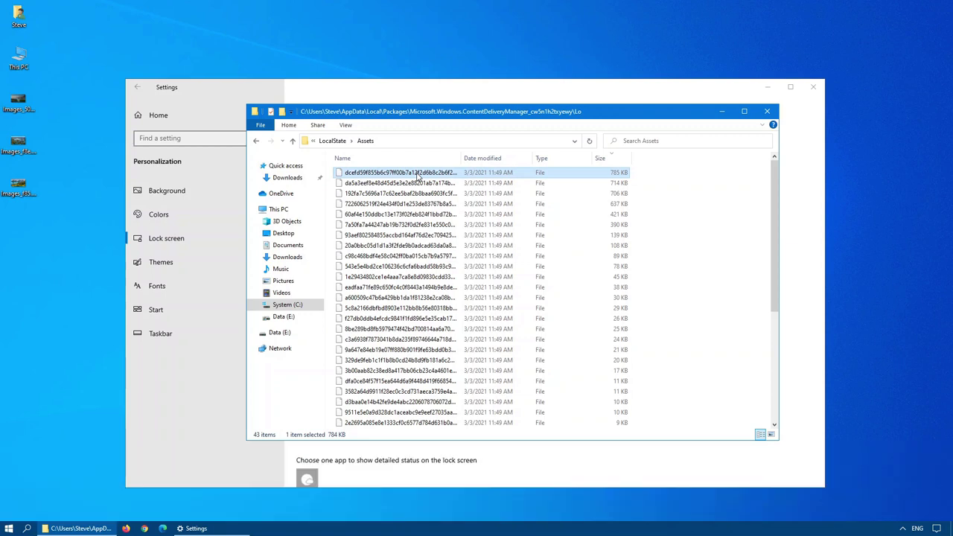
key(ctrl+a)
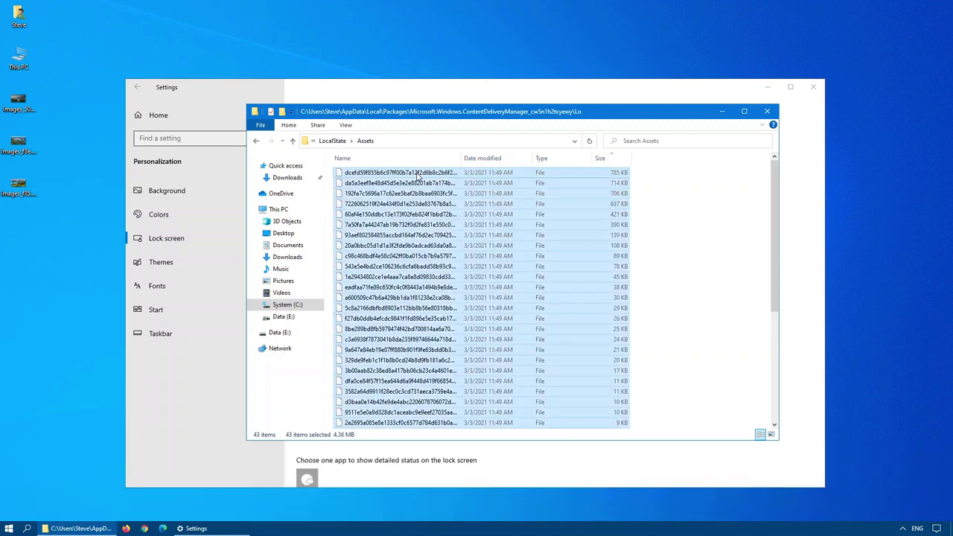
key(Delete)
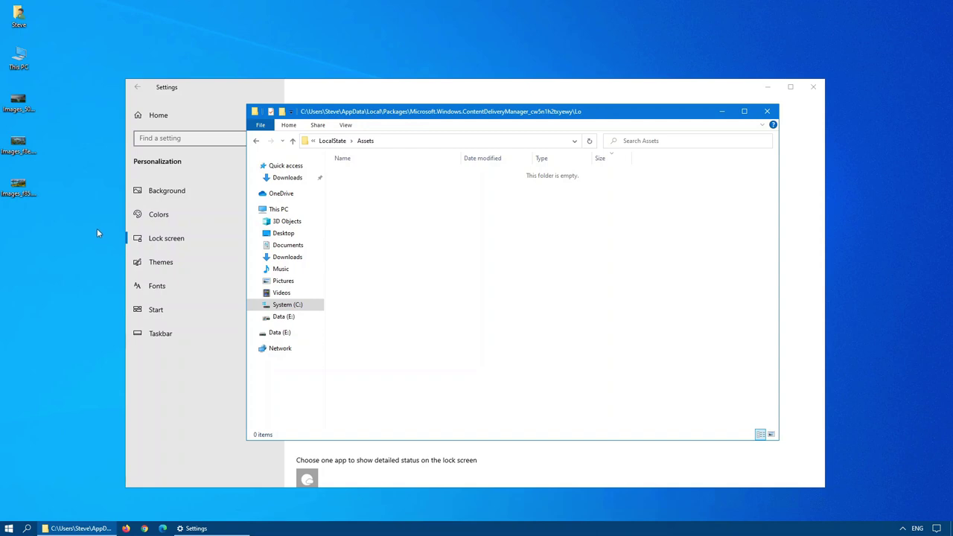
Set the lock screen Background back to Windows spotlight and close Settings
click(189, 440)
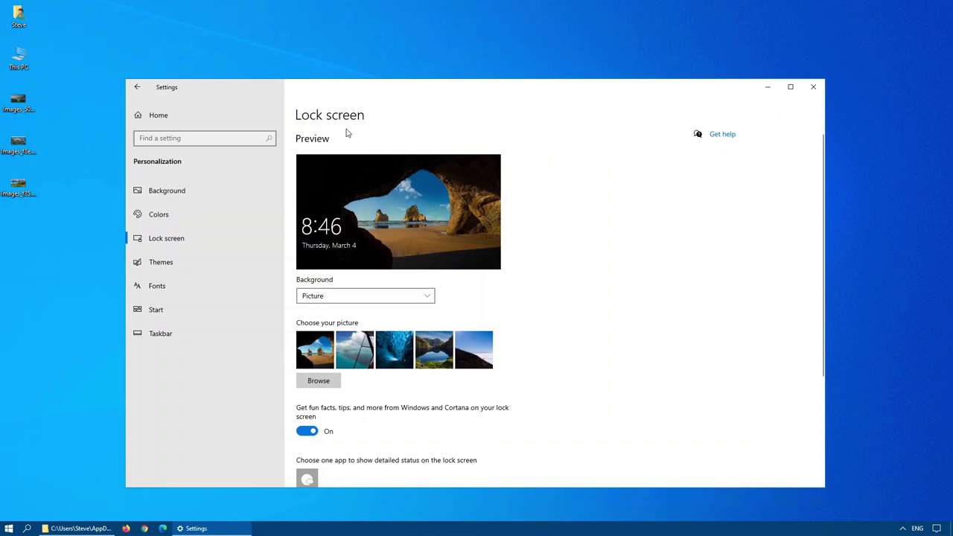
click(359, 297)
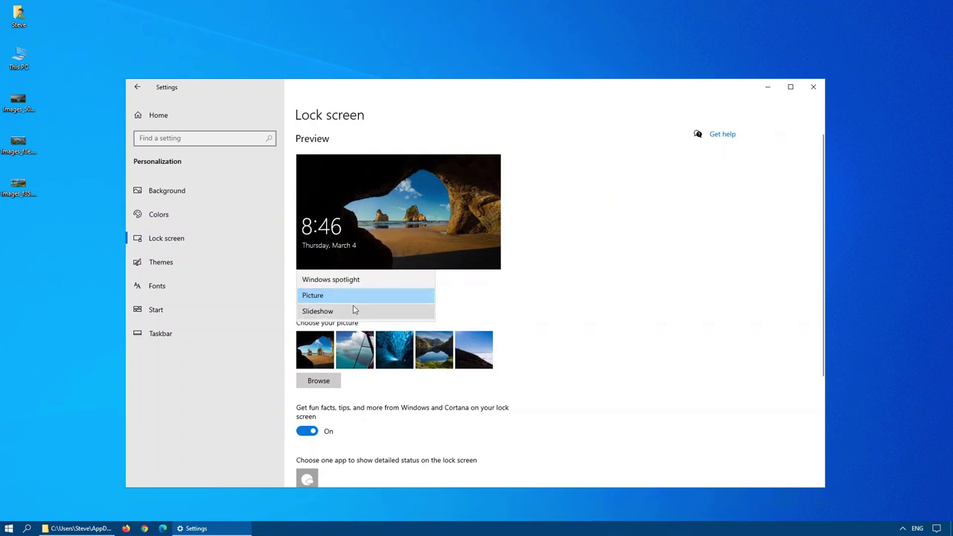
click(354, 282)
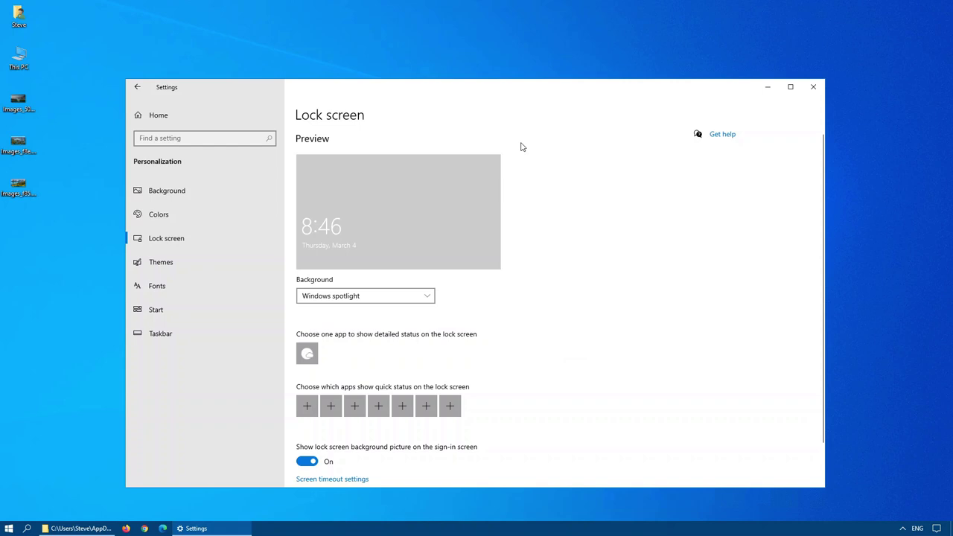
click(813, 86)
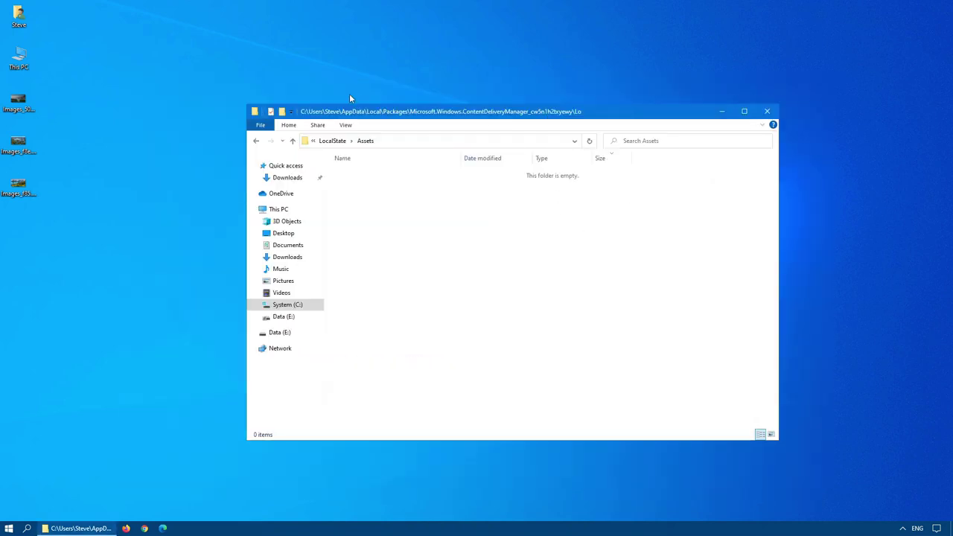
Box-select the three landscape .jpg copies on the desktop and delete them
drag(104, 233, 22, 95)
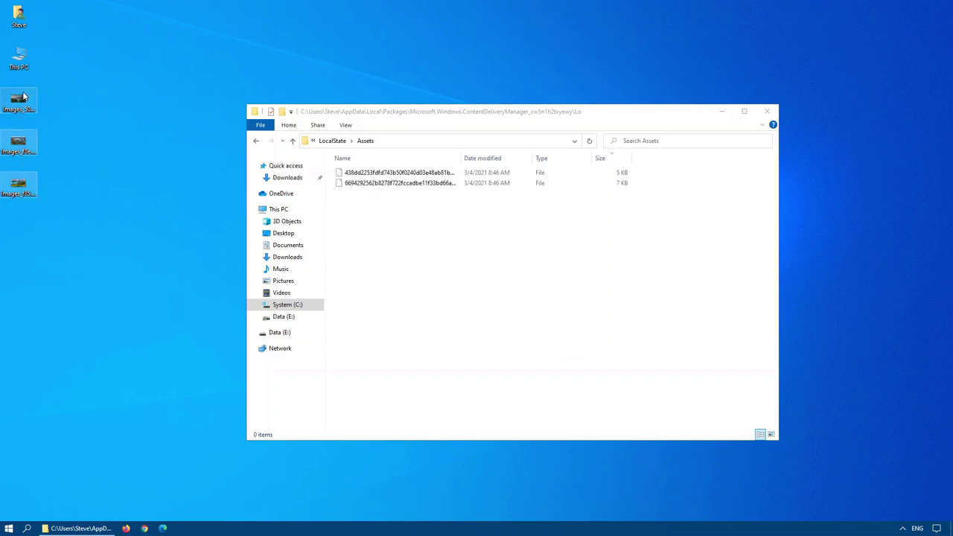
key(Delete)
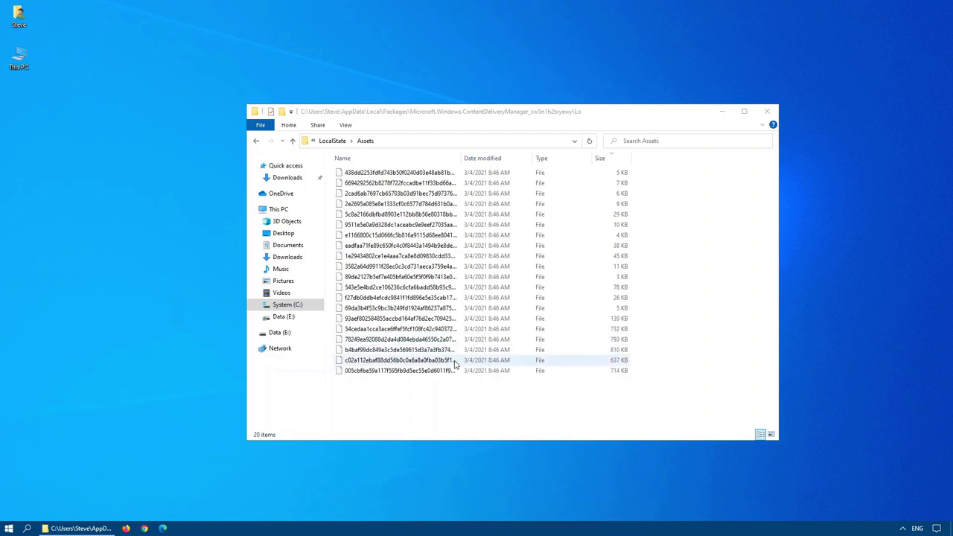
Lock the PC to view the new Spotlight lock-screen picture, then sign back in with the account password
click(9, 529)
click(12, 414)
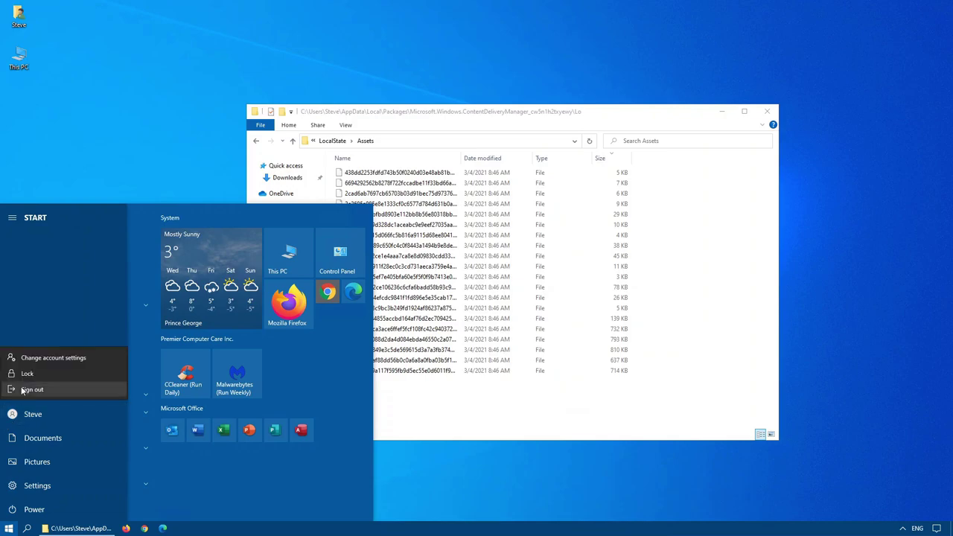
click(28, 373)
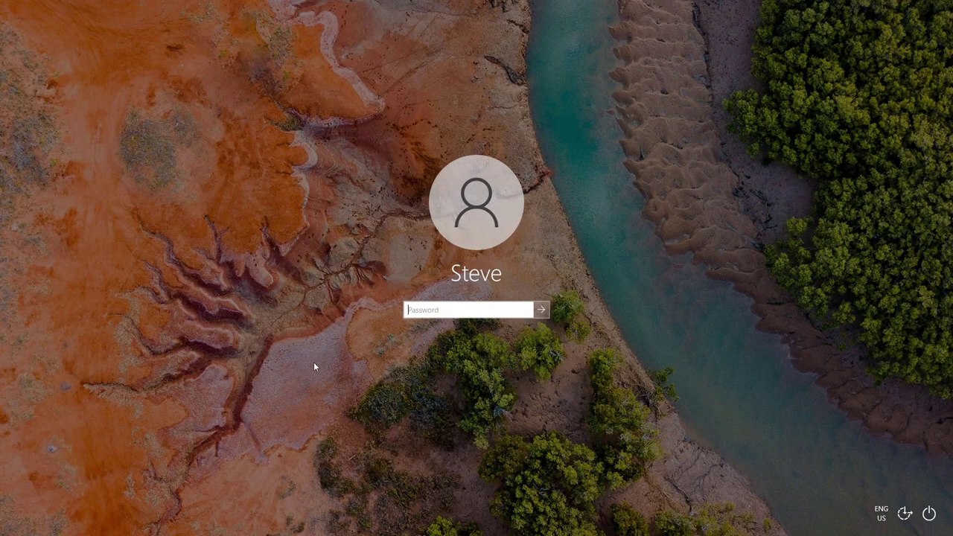
text(••••••)
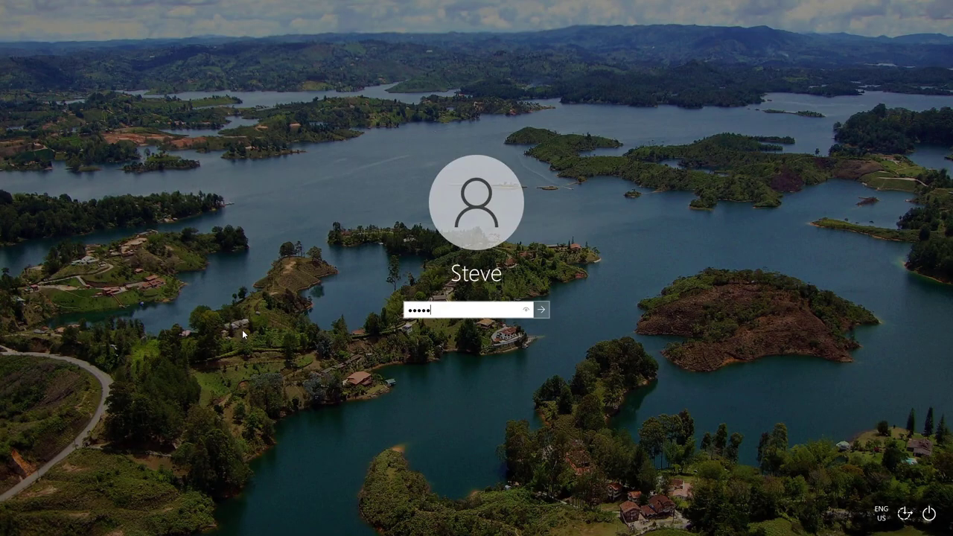
key(Return)
key(super)
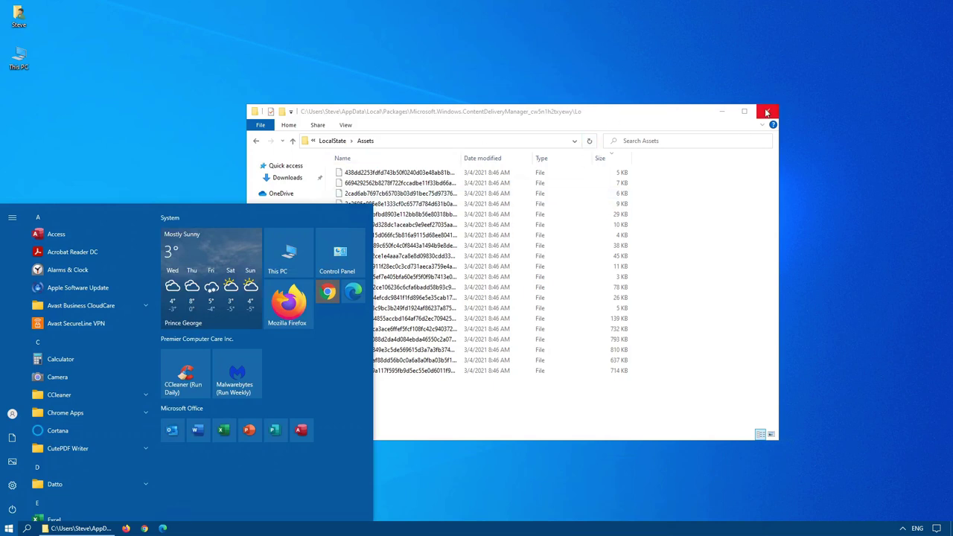
Close the Assets folder window and go to Settings > Personalization > Background
click(769, 112)
click(769, 111)
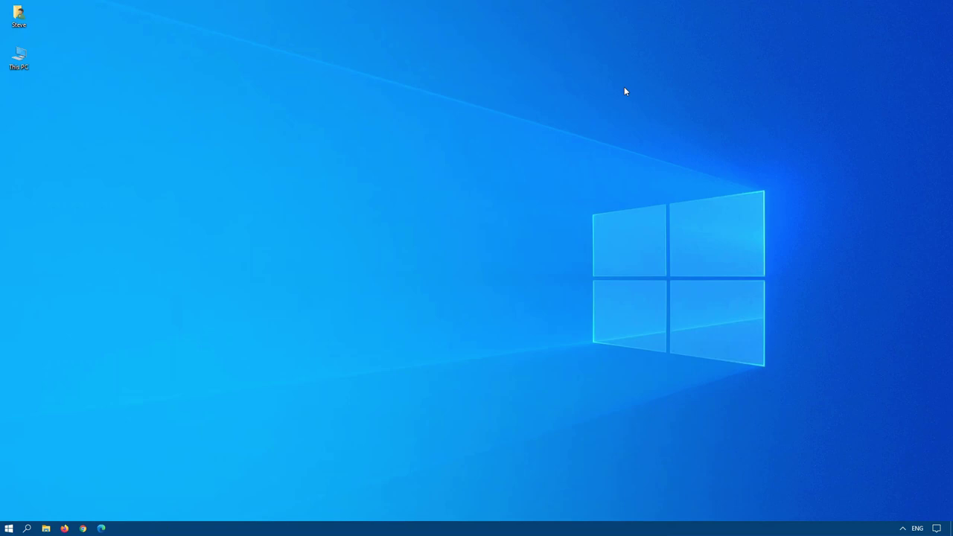
click(9, 529)
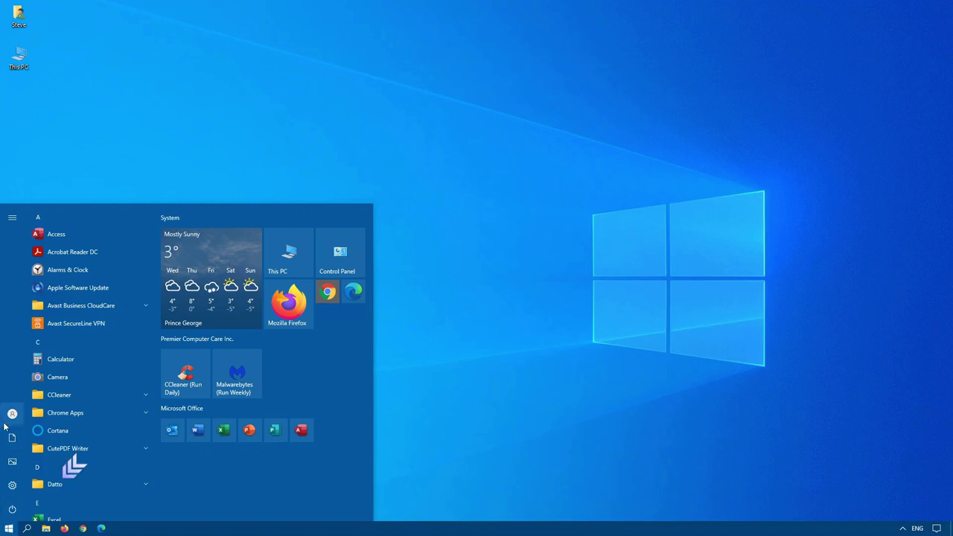
click(82, 485)
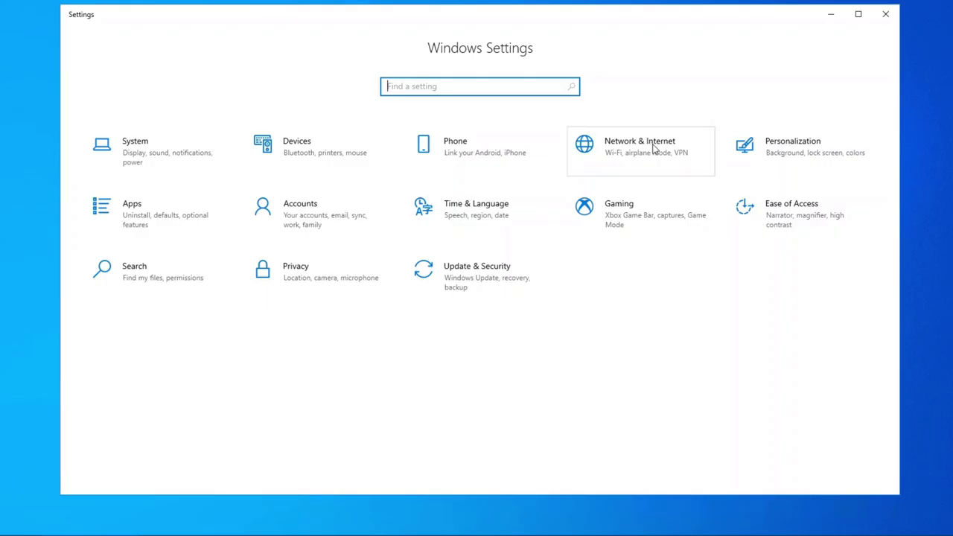
click(763, 153)
click(138, 80)
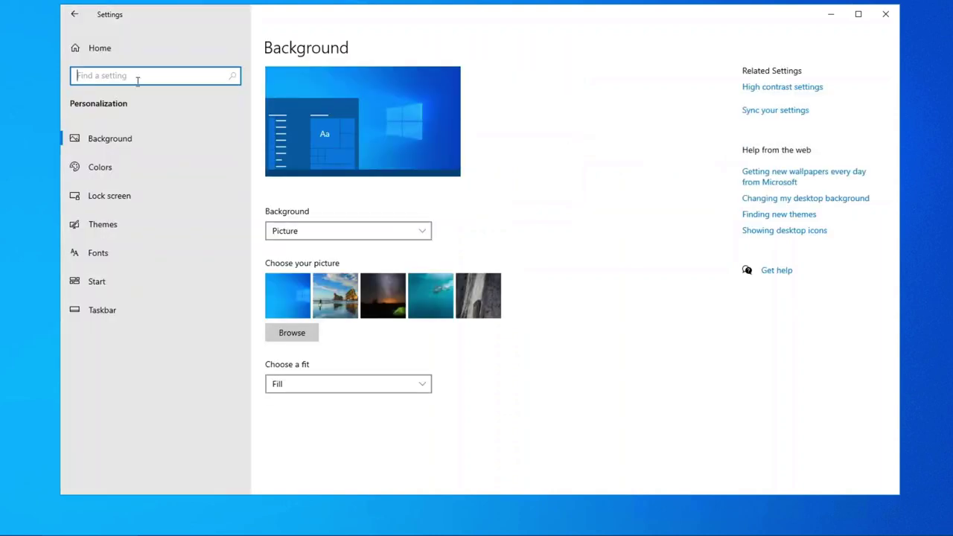
click(121, 137)
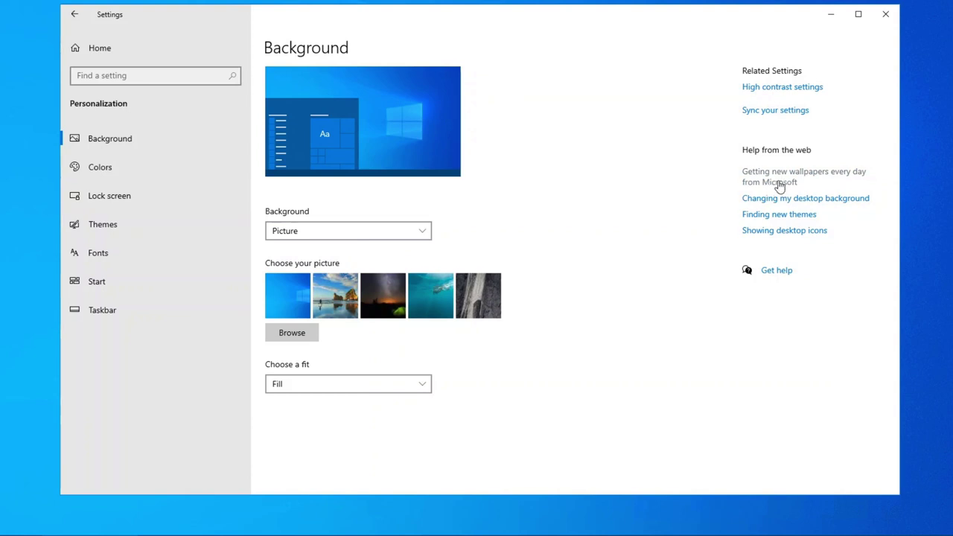
Download BingWallpaper.exe from Microsoft's daily wallpapers page, unticking the MSN homepage and Bing search options
click(777, 183)
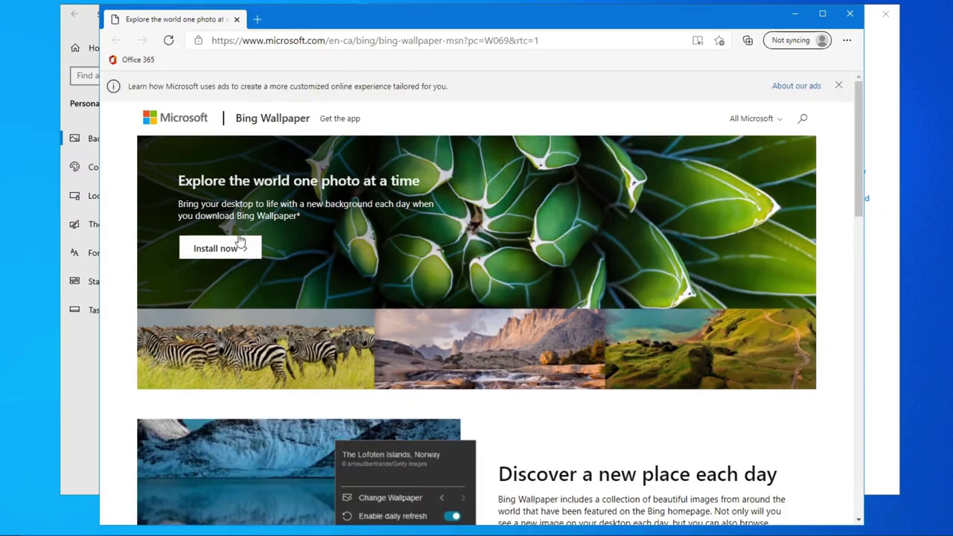
click(232, 250)
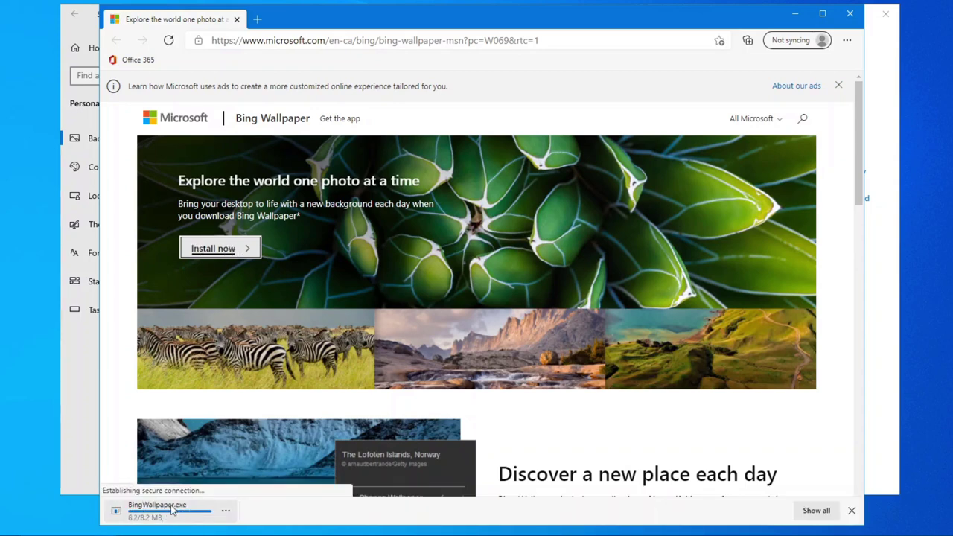
click(489, 210)
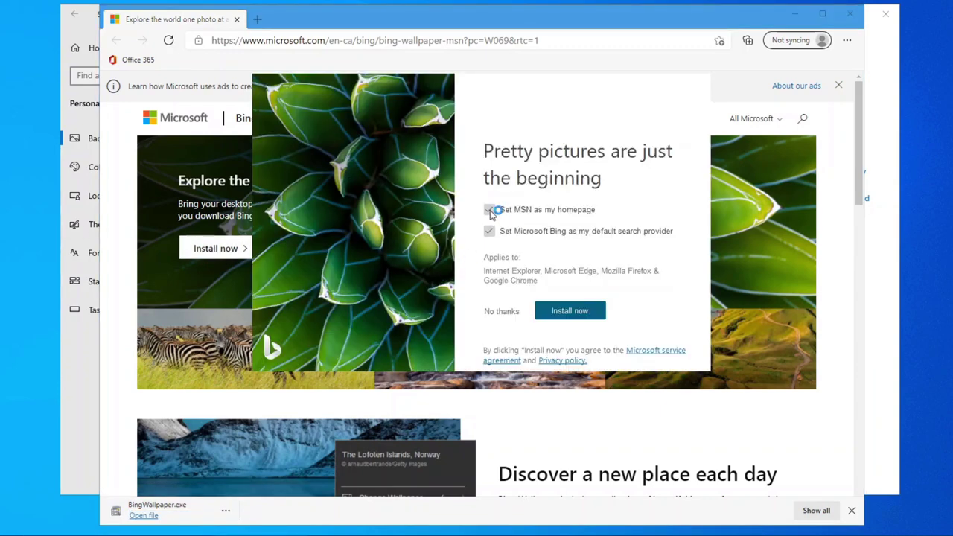
click(491, 232)
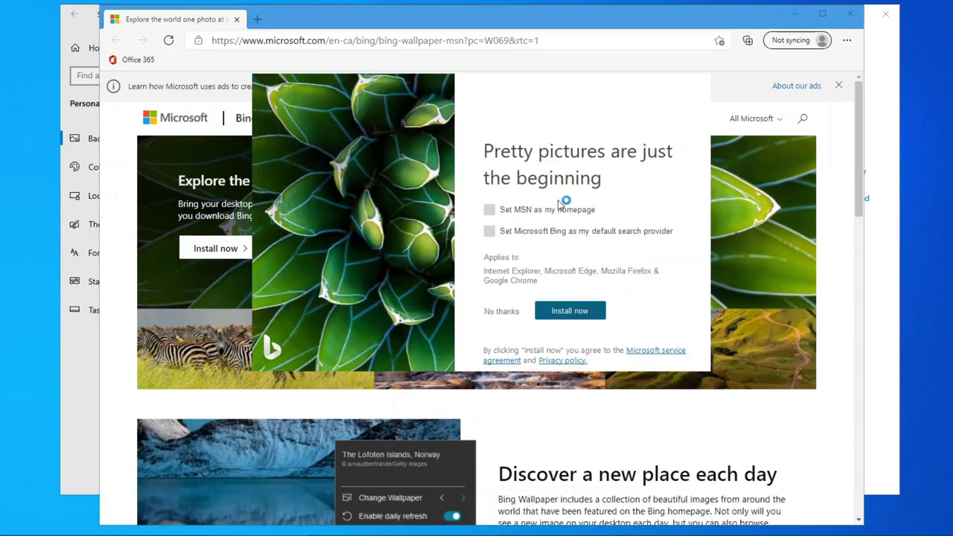
click(850, 13)
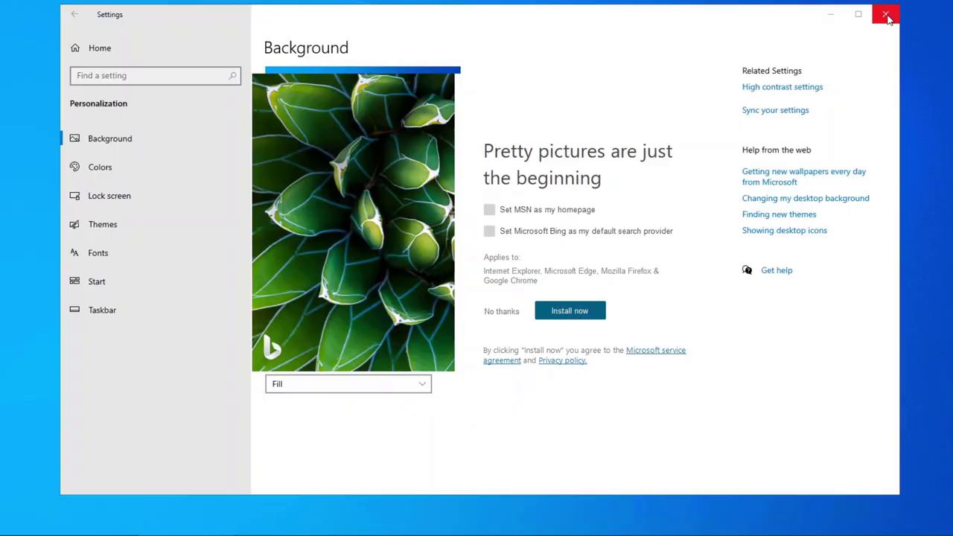
Close Settings, install Bing Wallpaper to completion, and dismiss its tray notification
click(886, 14)
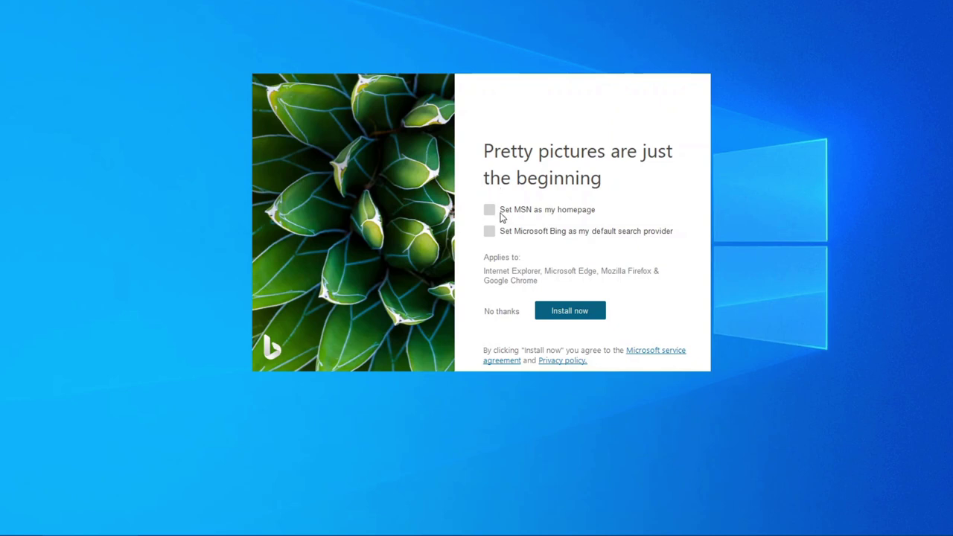
click(577, 312)
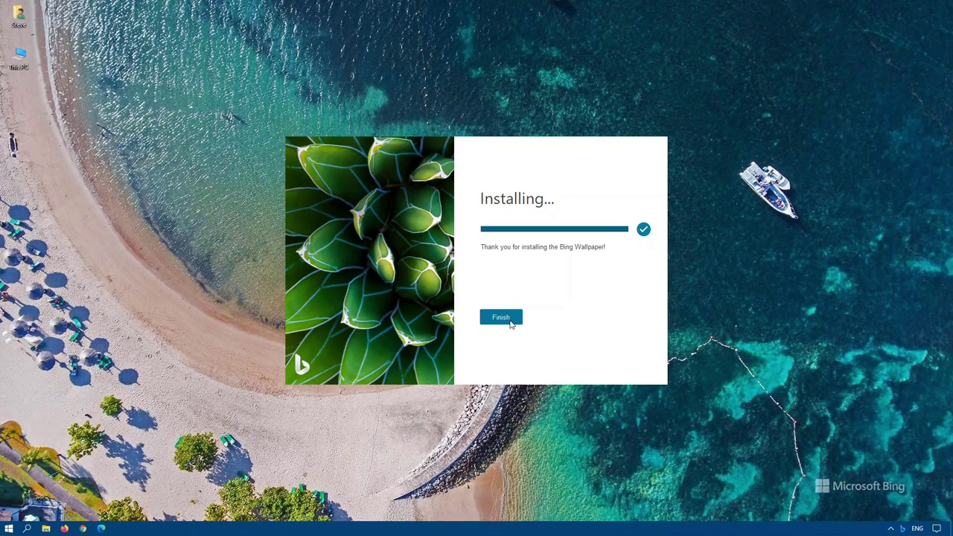
click(501, 318)
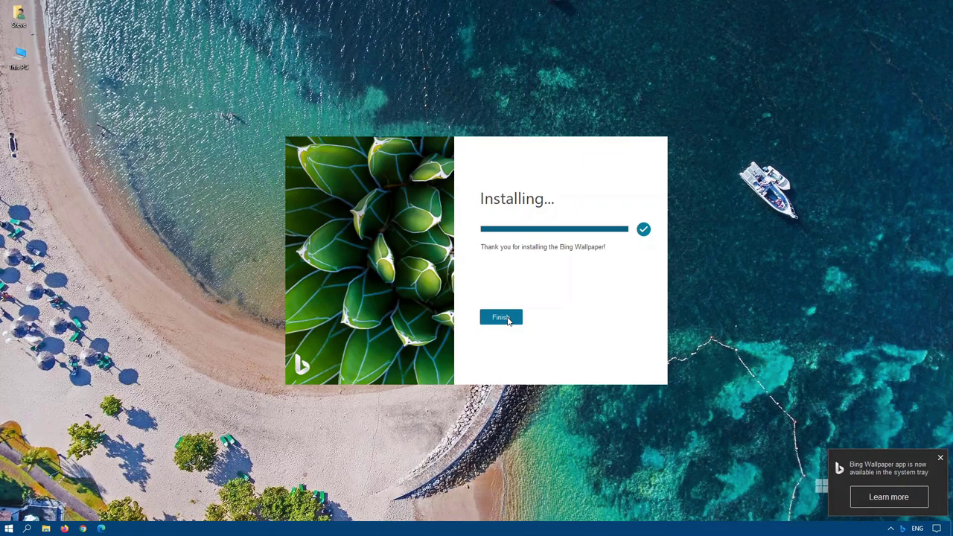
click(939, 460)
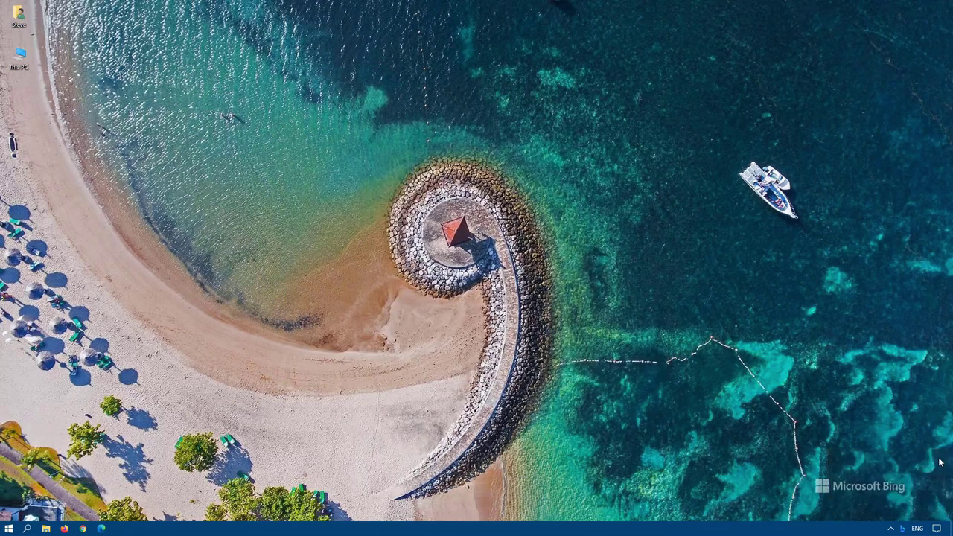
click(901, 529)
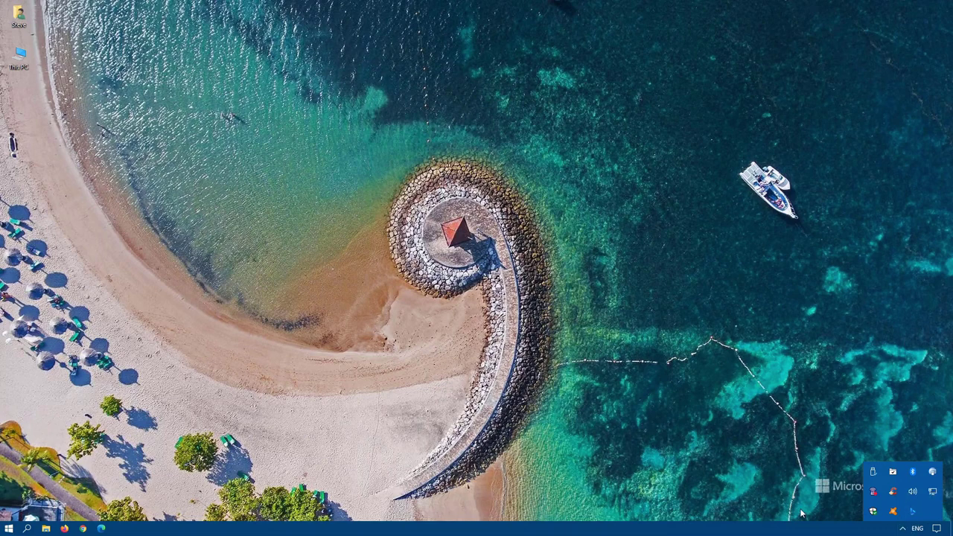
click(914, 513)
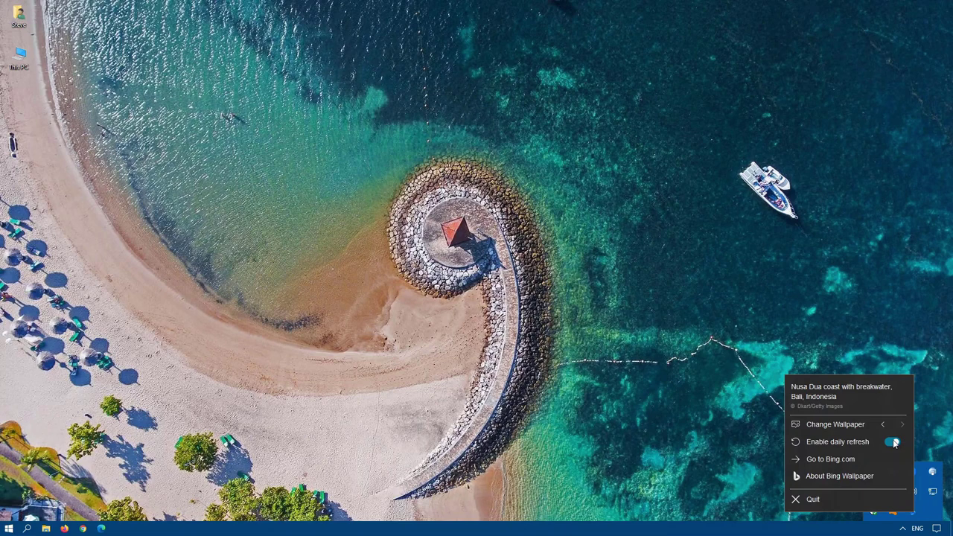
key(Escape)
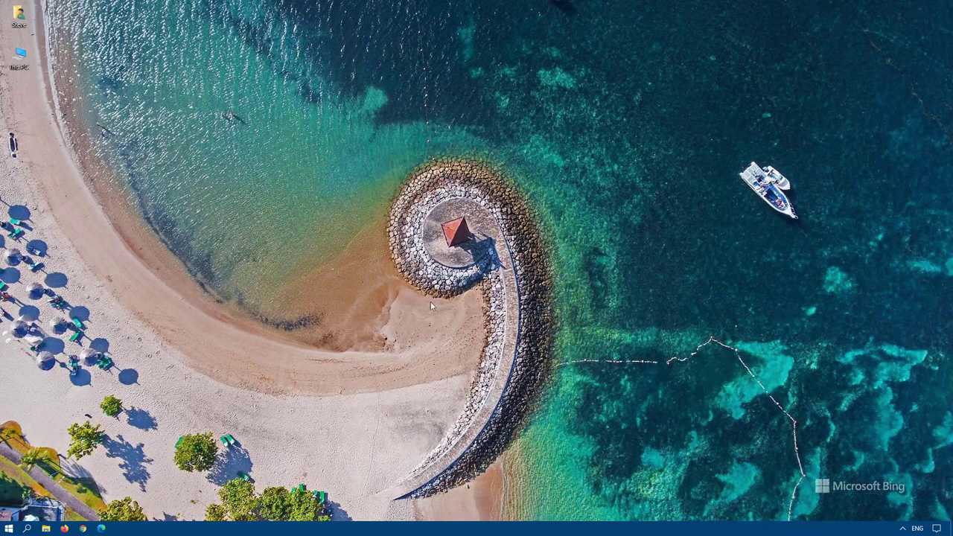
Go to %APPDATA%\Microsoft\Windows\Themes\CachedFiles in File Explorer to locate CachedImage_1920_1080_POS4.jpg
click(45, 528)
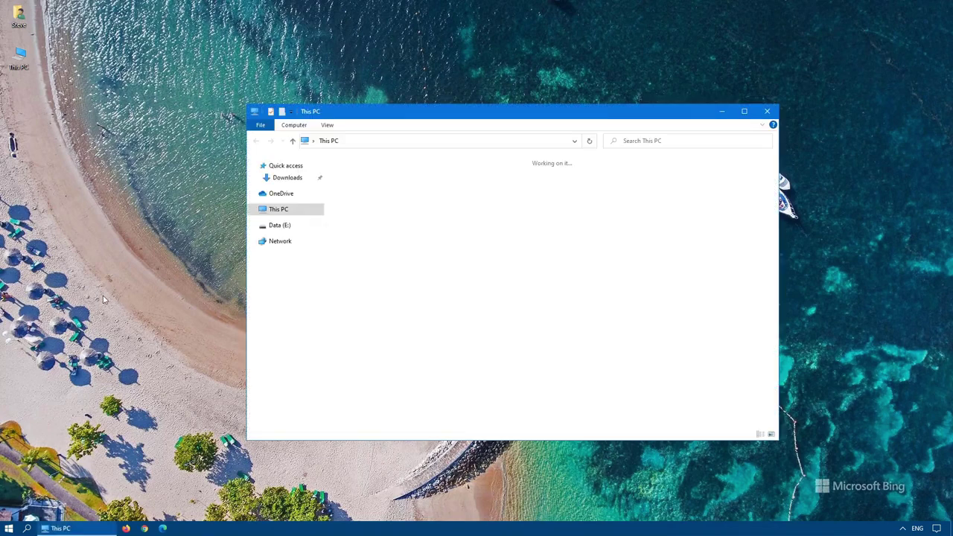
click(407, 144)
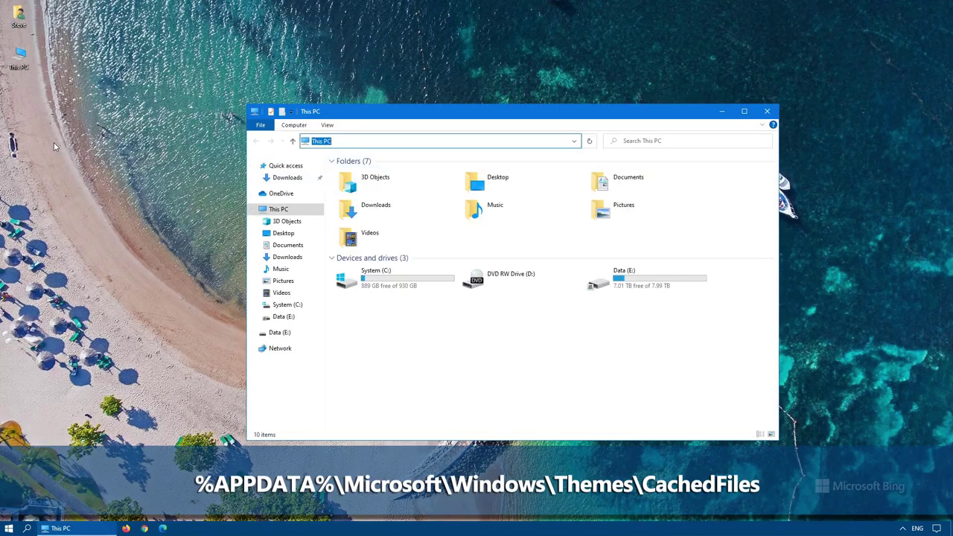
text(%APPDATA%\Microsoft\Windows\Themes\CachedFiles)
key(Return)
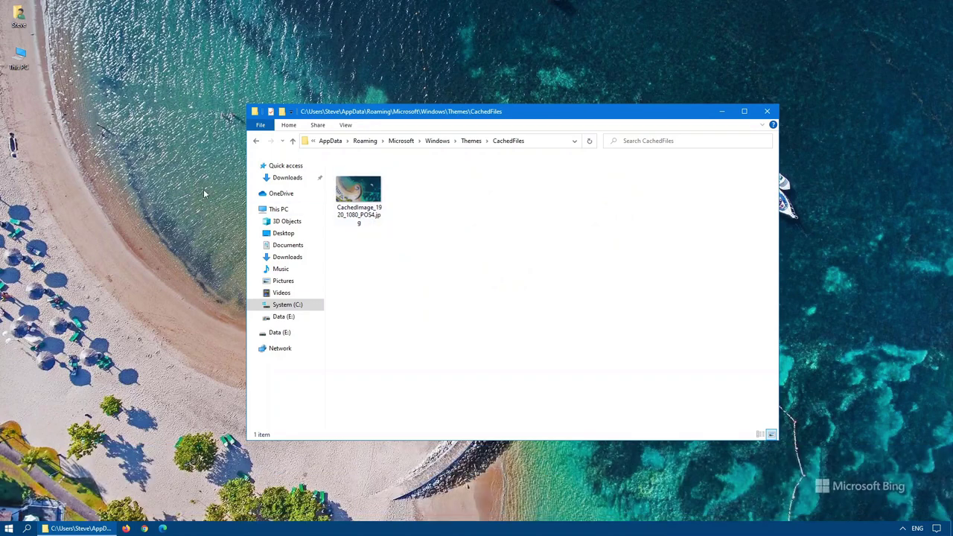
mouse_move(373, 219)
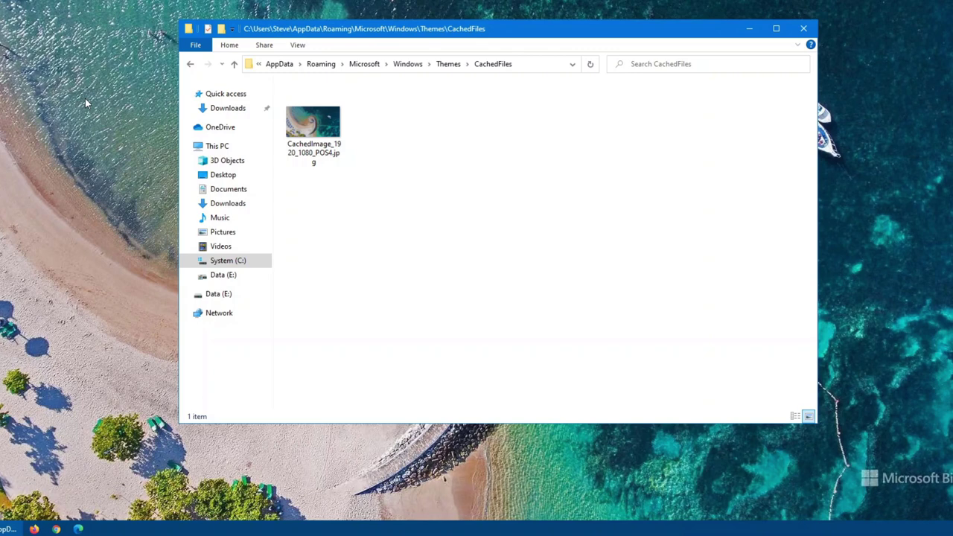
Paste a copy of CachedImage_1920_1080_POS4.jpg into Pictures, keeping its original file name
right_click(317, 134)
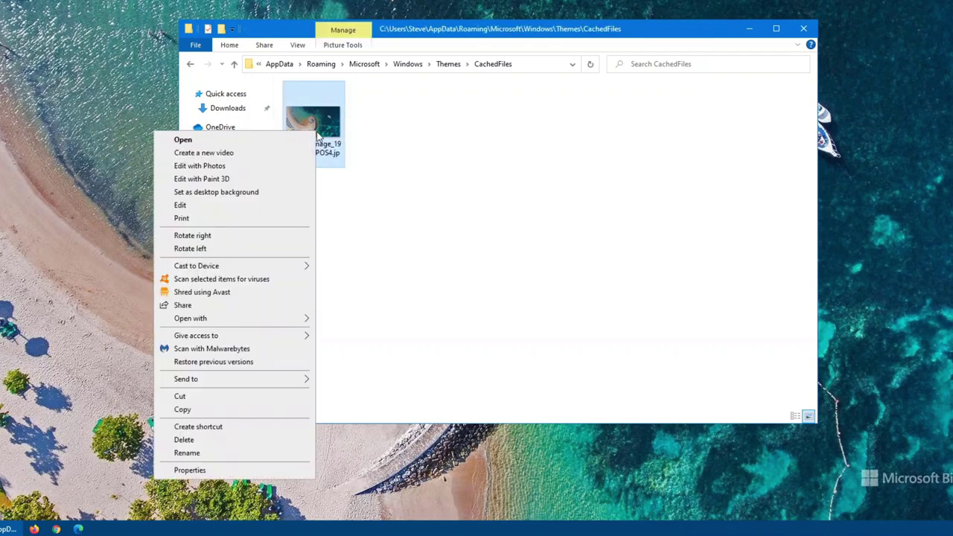
click(200, 410)
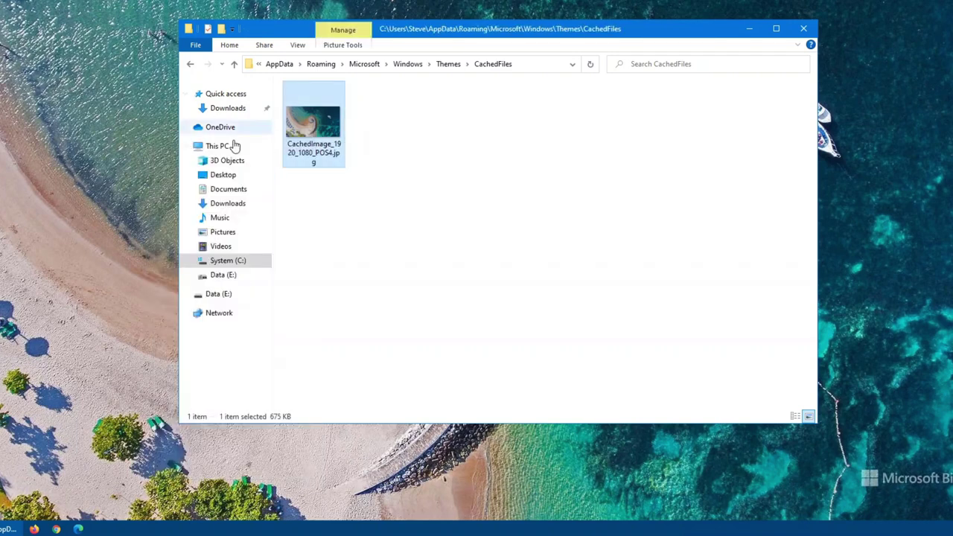
click(227, 233)
click(362, 238)
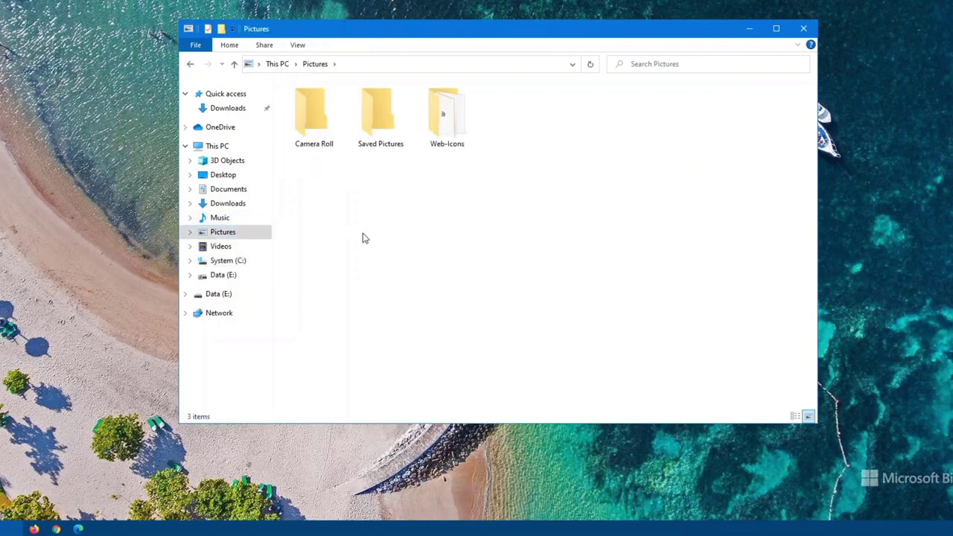
key(ctrl+v)
click(503, 157)
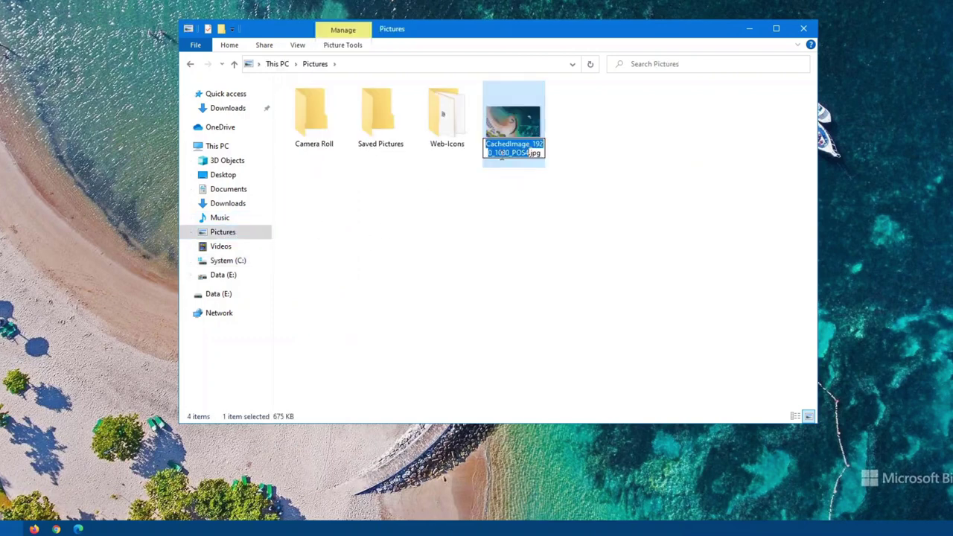
click(525, 203)
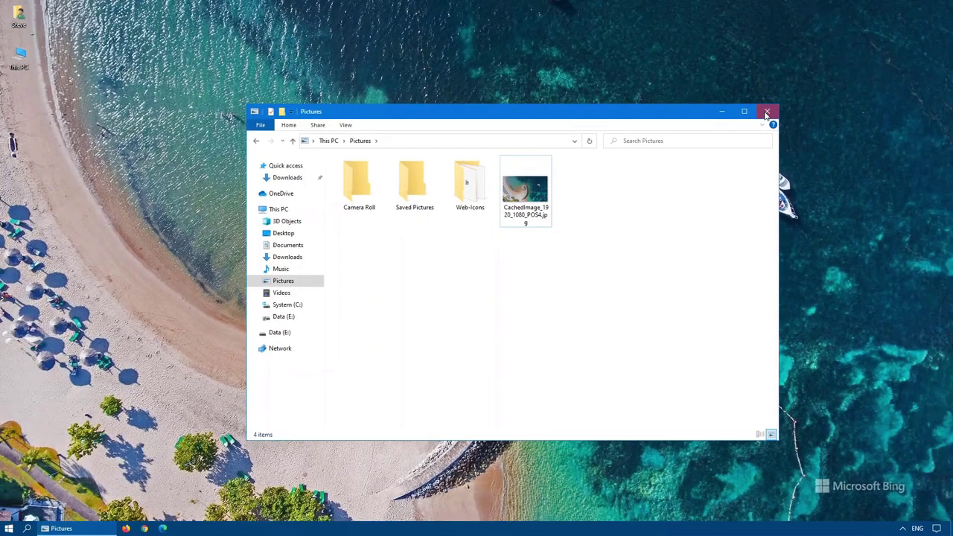
Close the Pictures File Explorer window to reveal the Bing wallpaper desktop
click(803, 28)
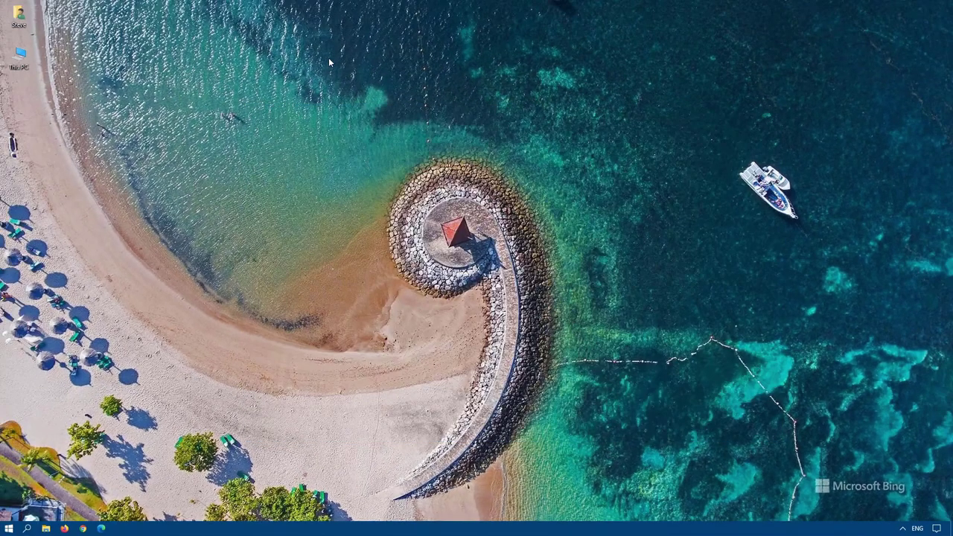